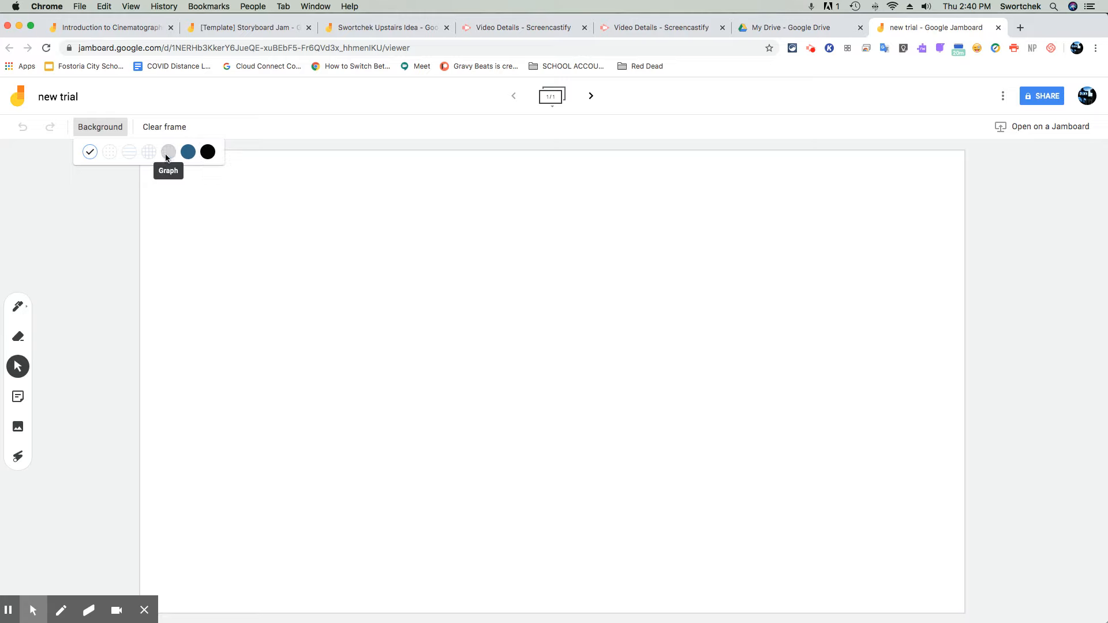
- Try the dotted, lined, blue graph, grey graph, solid blue and black backgrounds on the frame in turn
click(109, 151)
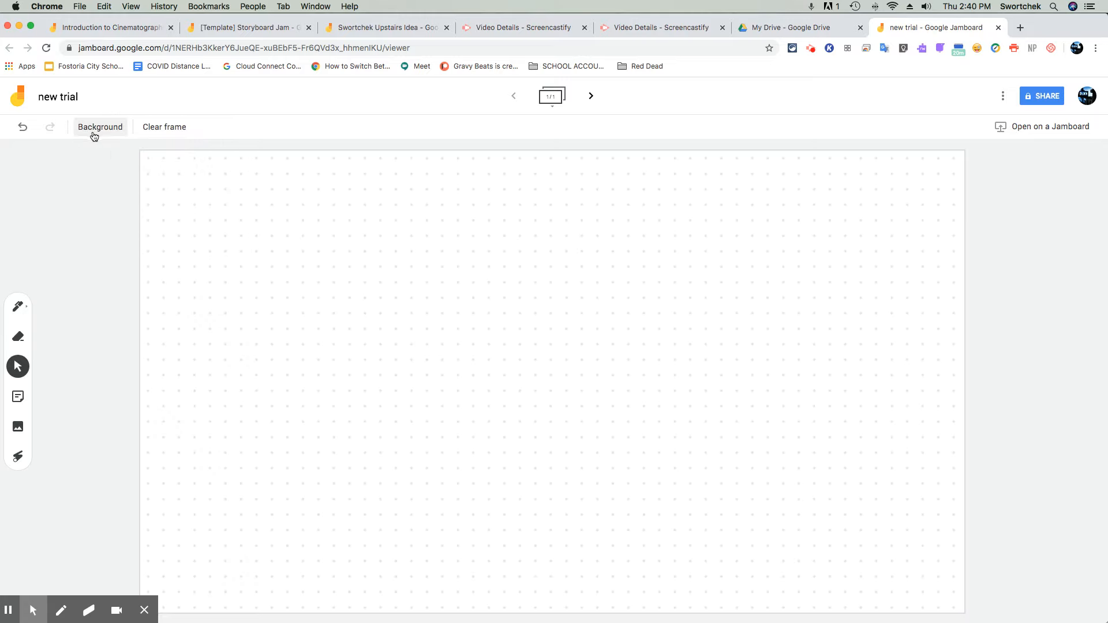
click(91, 128)
click(129, 151)
click(104, 129)
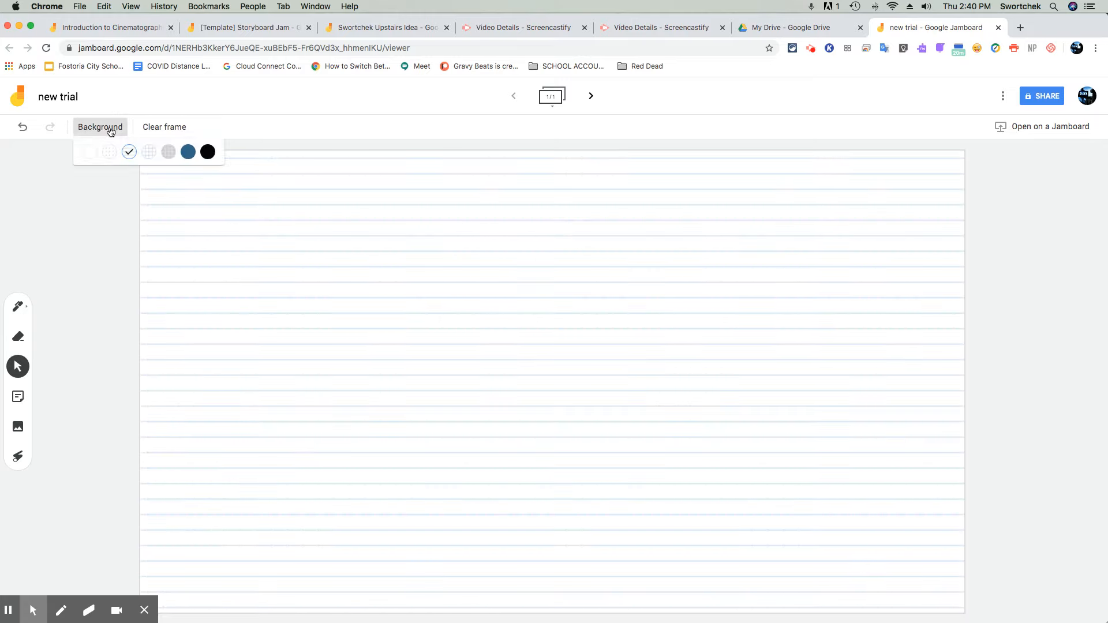
click(148, 150)
click(123, 131)
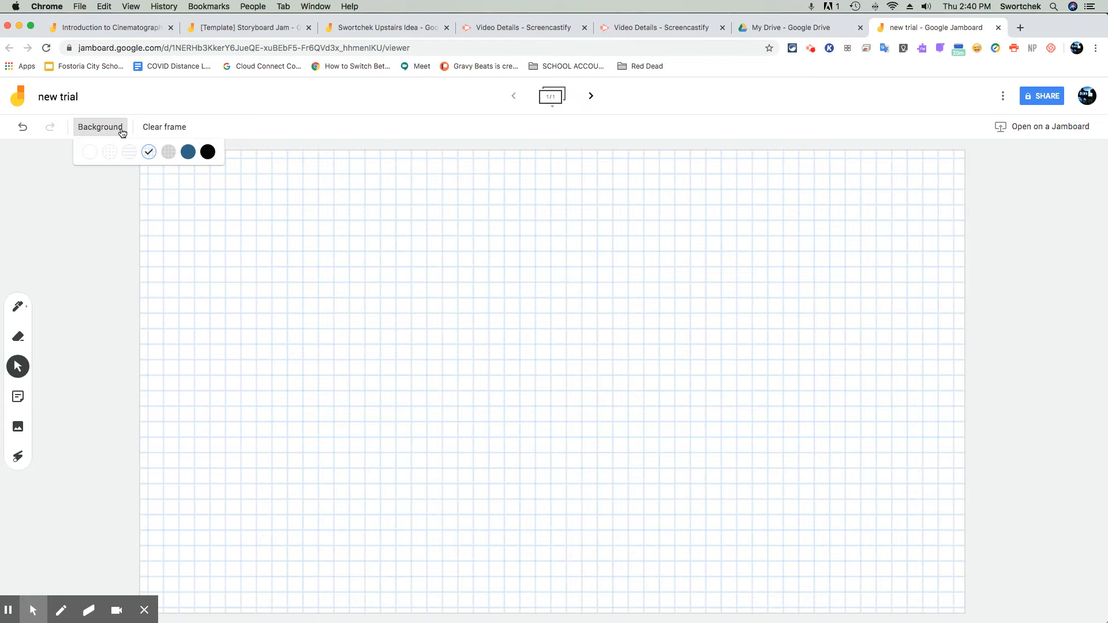
click(169, 151)
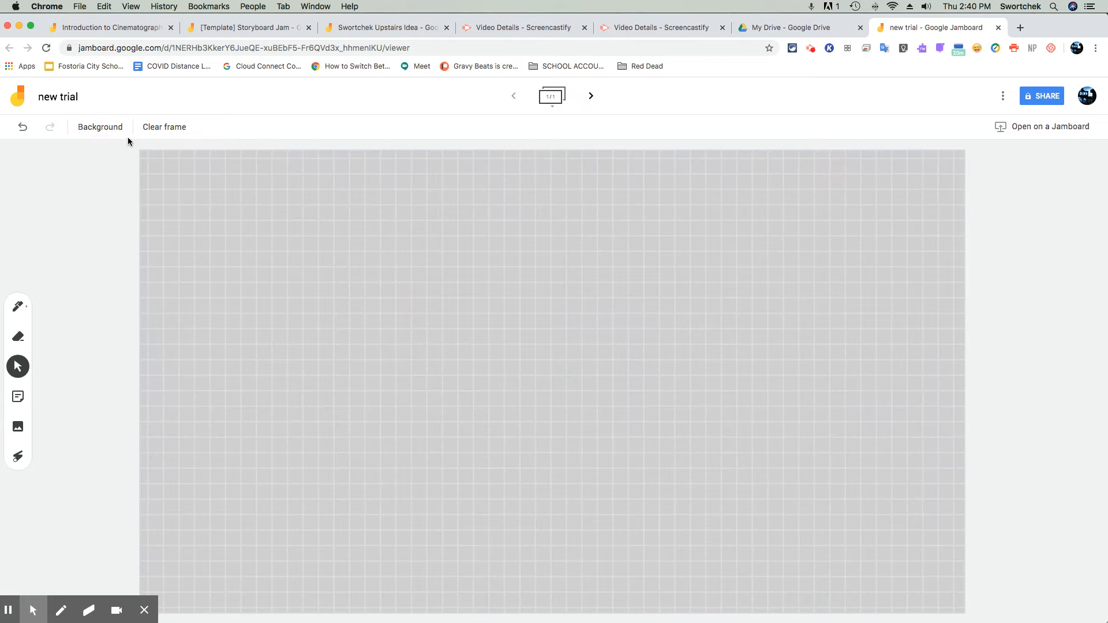
click(125, 135)
click(188, 152)
click(123, 133)
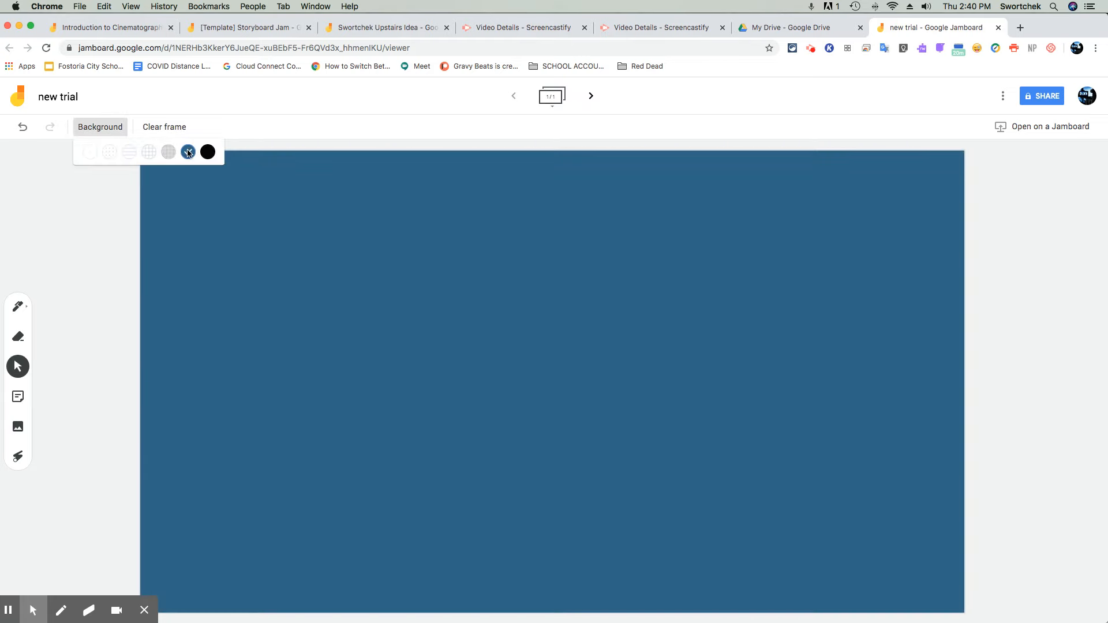
click(208, 152)
- Set the frame background to the white graph pattern with blue lines
click(122, 132)
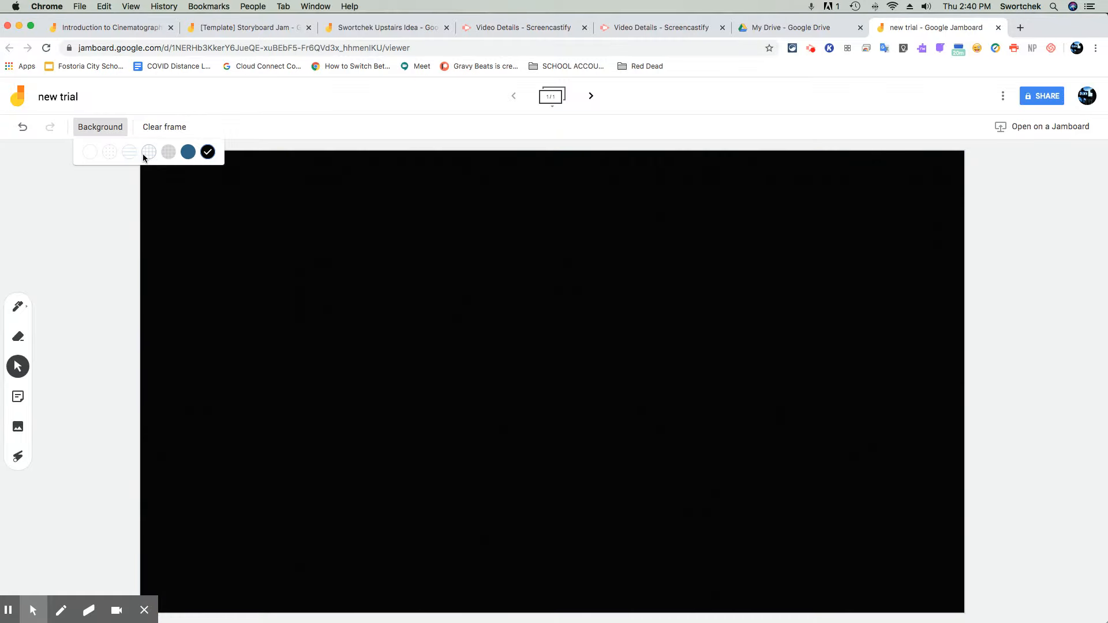
click(152, 152)
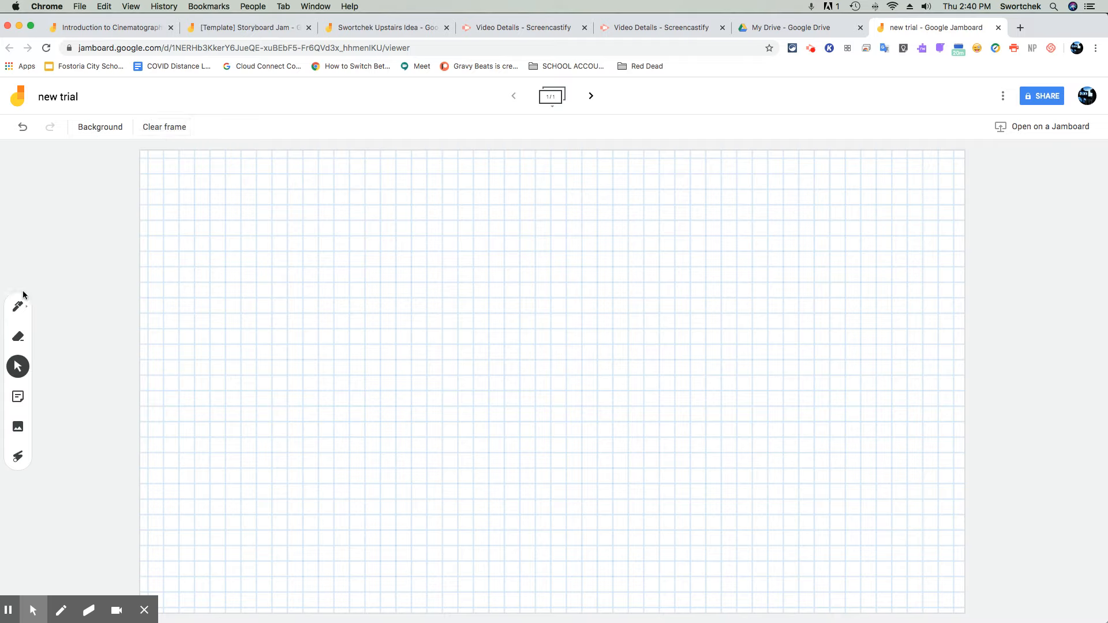
- Draw a black pen squiggle diagonally across the frame and clear the frame
click(18, 306)
mouse_move(245, 282)
mouse_down()
mouse_move(414, 416)
mouse_move(673, 465)
mouse_up()
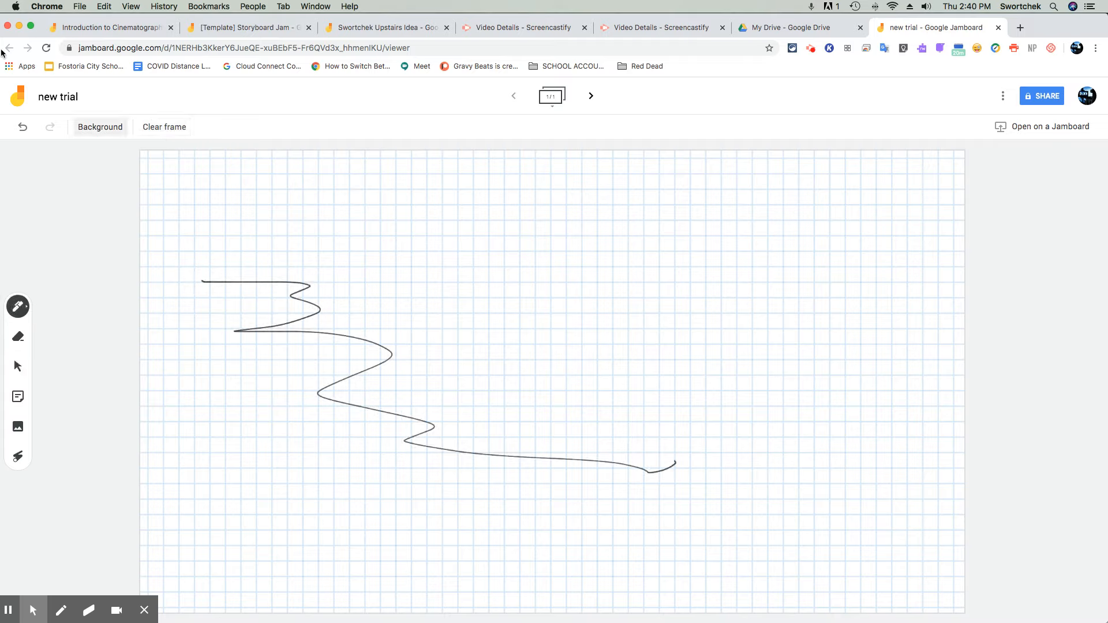
click(166, 124)
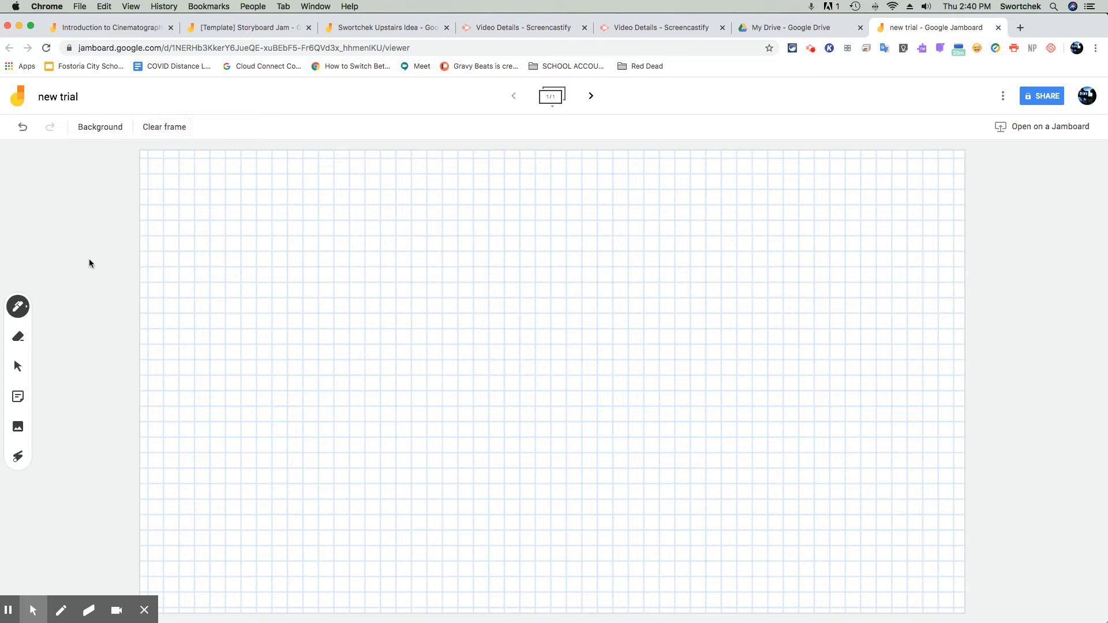
- Draw a thin red pen line and two thicker red marker strokes in the upper-left part of the frame
click(18, 308)
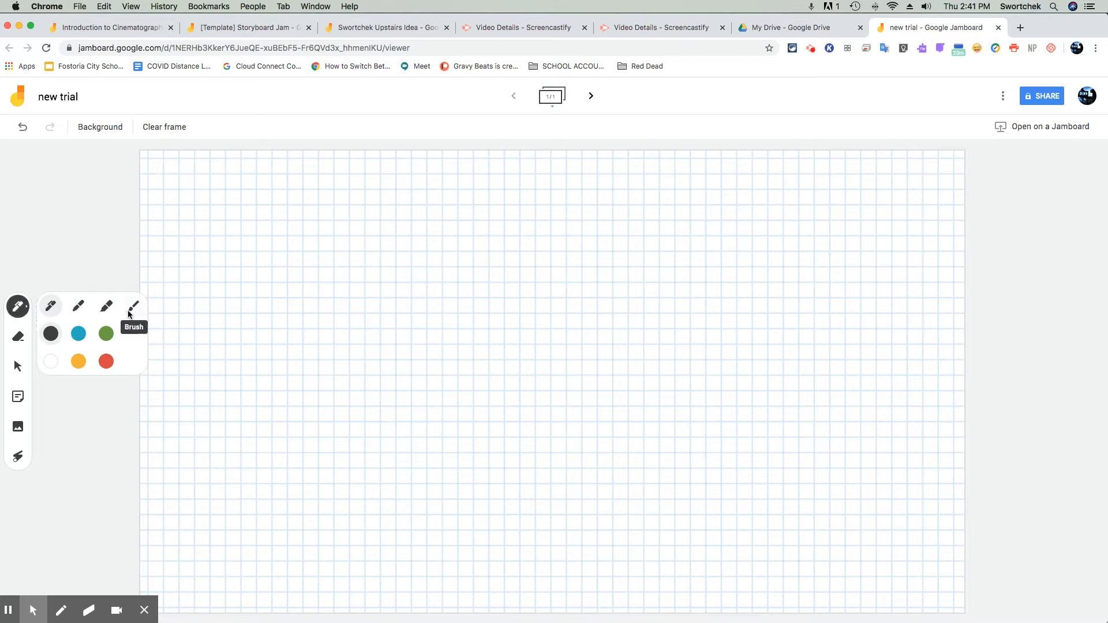
click(106, 362)
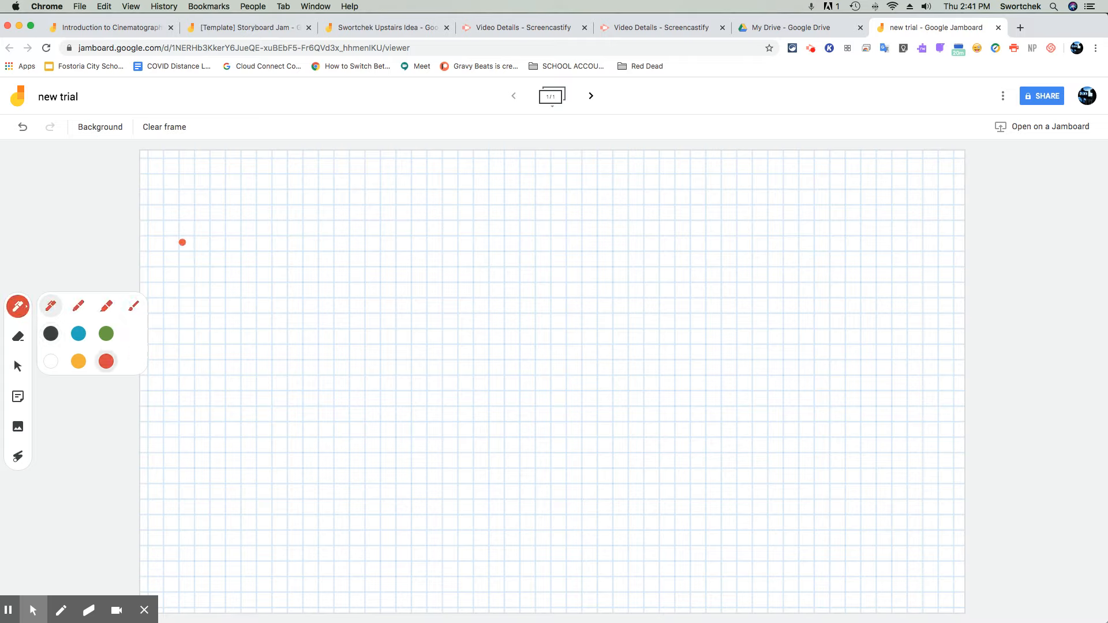
drag(205, 205, 175, 423)
click(18, 306)
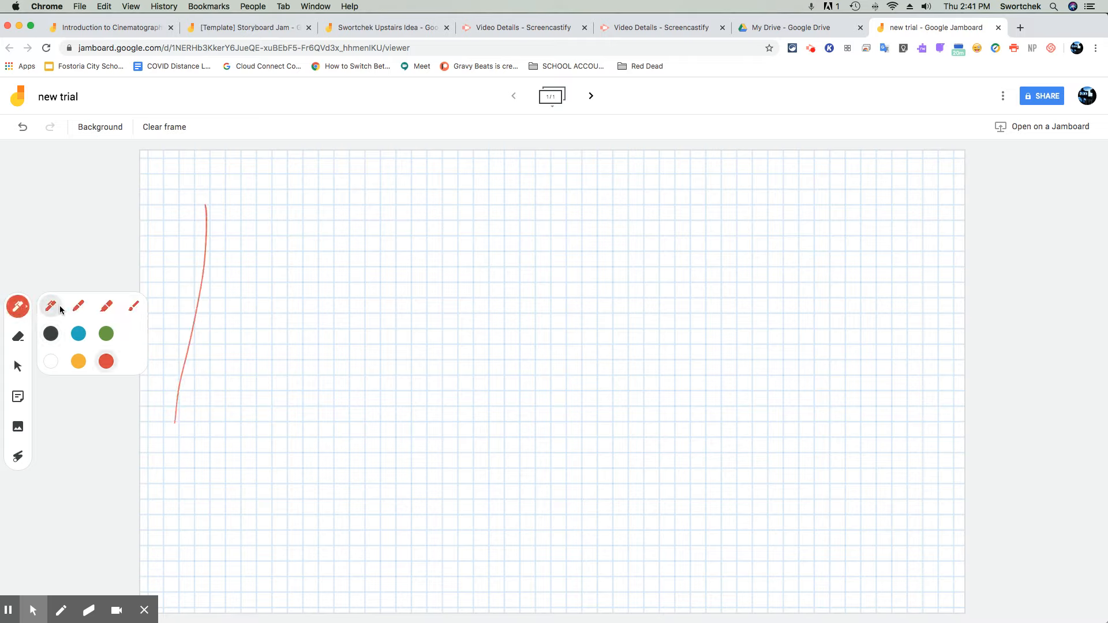
click(79, 310)
drag(290, 205, 191, 327)
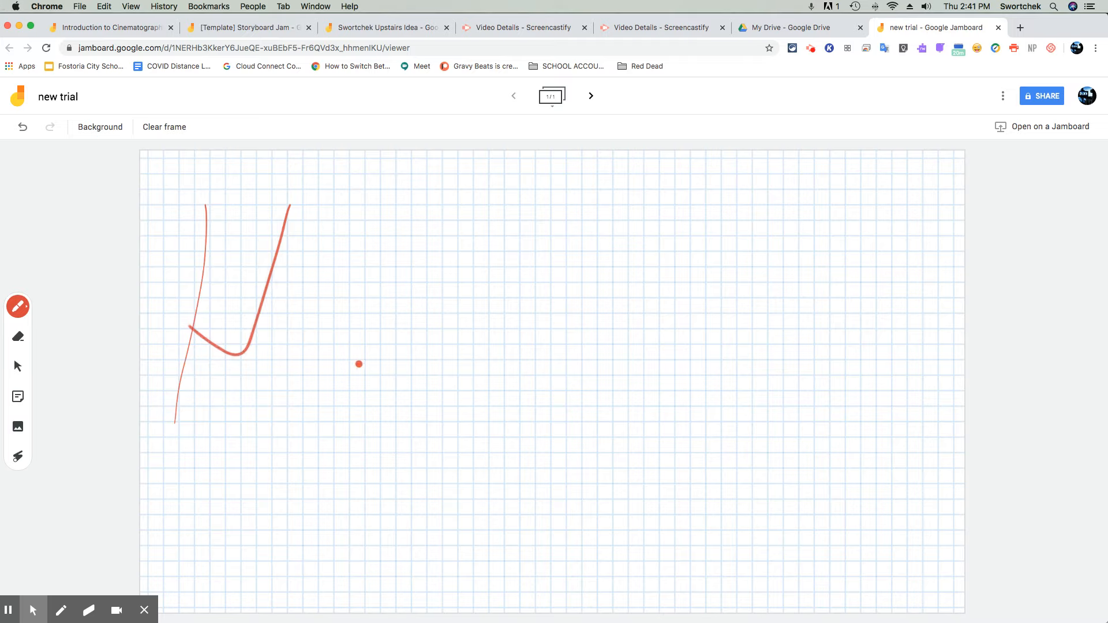
drag(316, 278, 266, 477)
- Draw a short red highlighter stroke and a long slanted red brush stroke beside the marker strokes
click(18, 317)
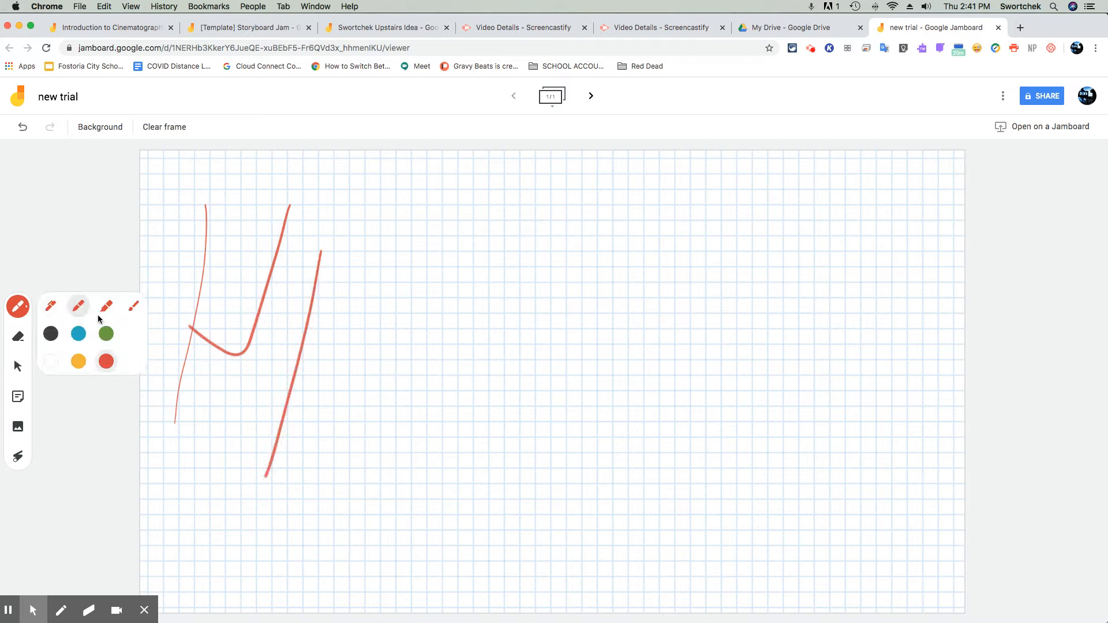
drag(354, 262, 329, 397)
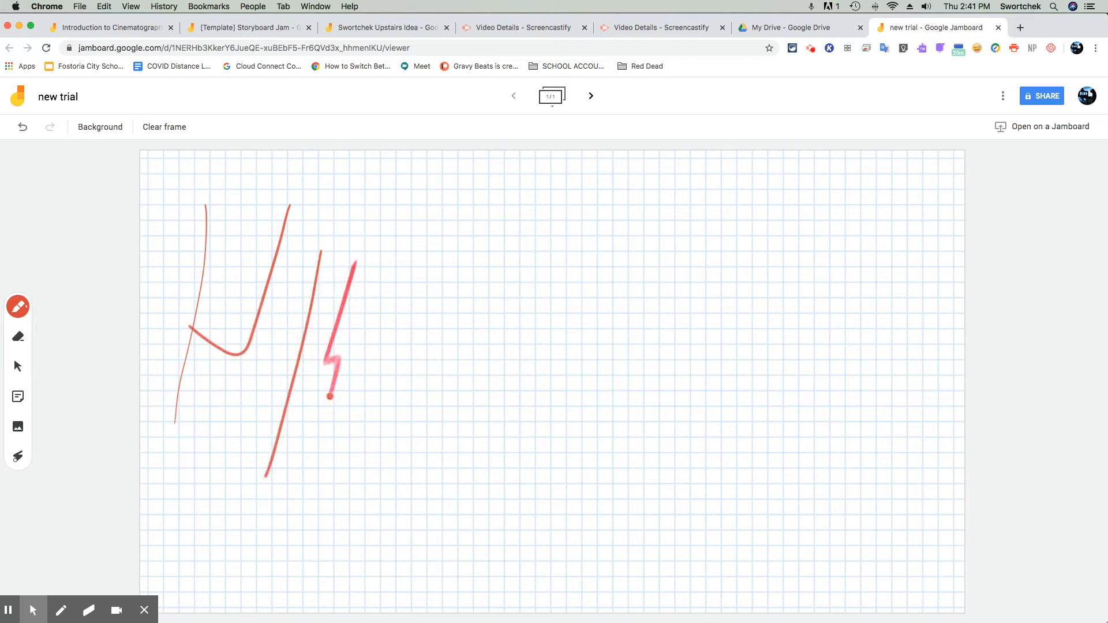
click(22, 309)
click(133, 306)
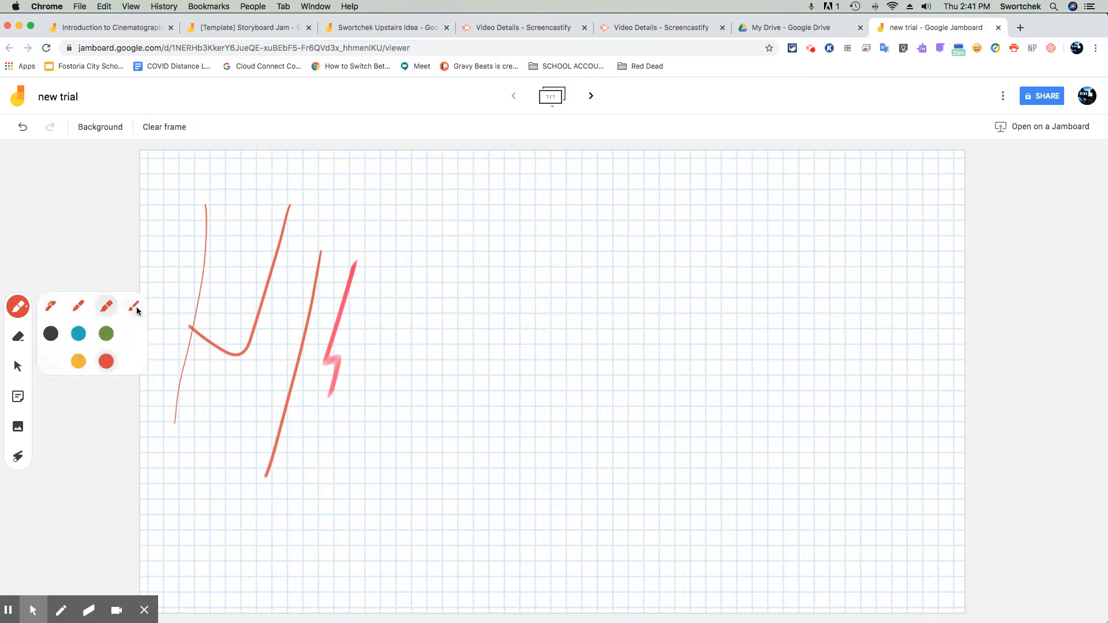
drag(450, 234, 361, 517)
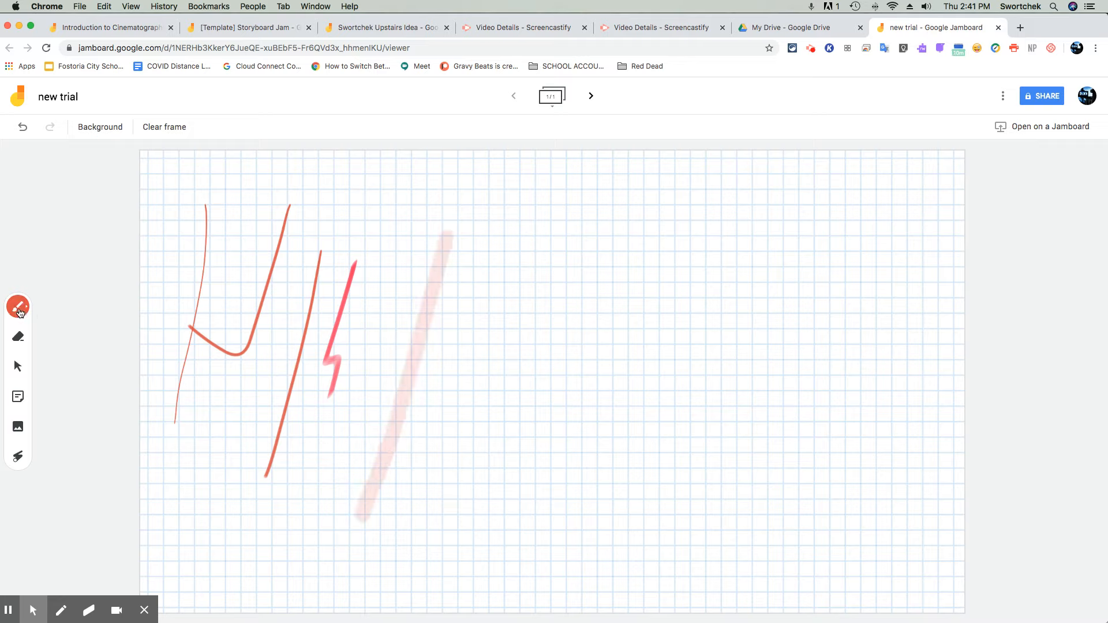
- Paint a green brush zigzag across the red strokes
click(18, 307)
click(106, 334)
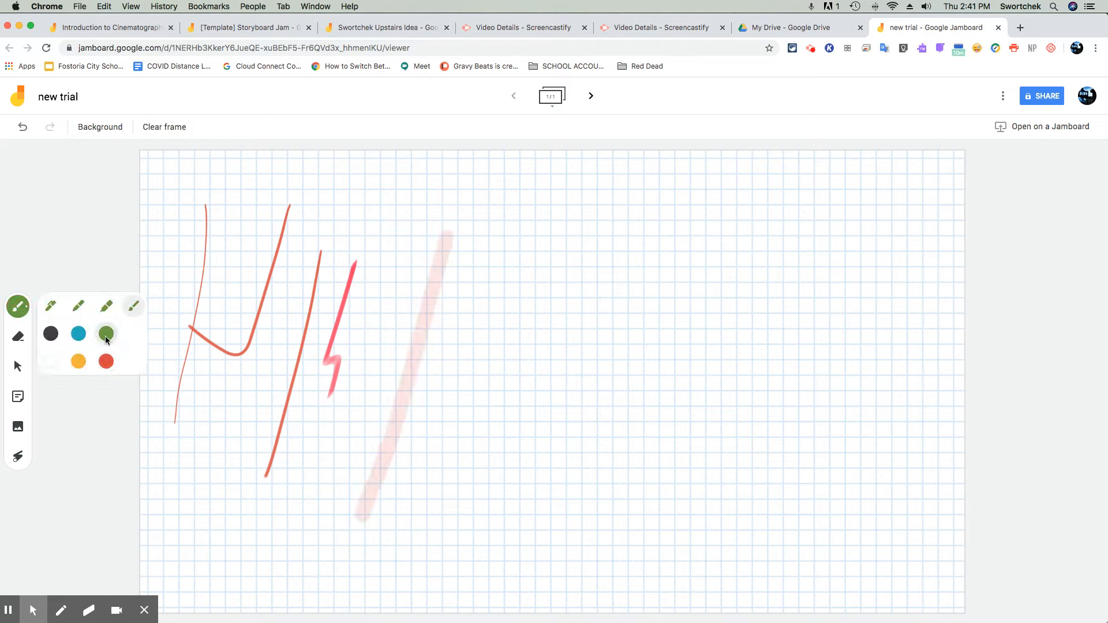
mouse_move(267, 256)
mouse_down()
mouse_move(338, 345)
mouse_move(456, 430)
mouse_up()
- Clear all the red and green strokes from the frame
click(18, 307)
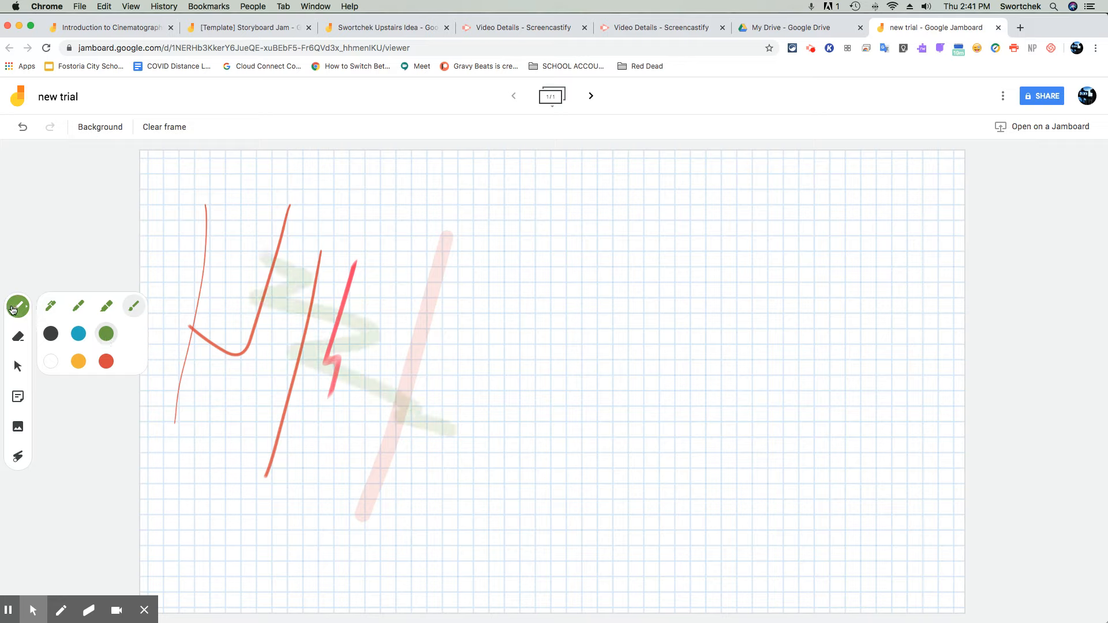
click(26, 336)
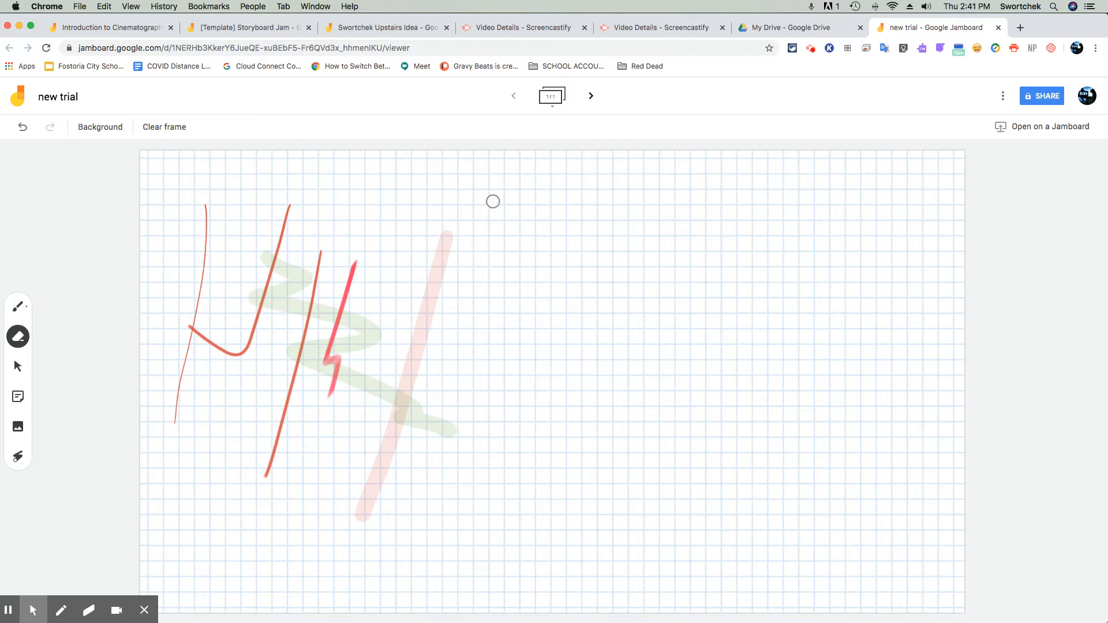
click(167, 127)
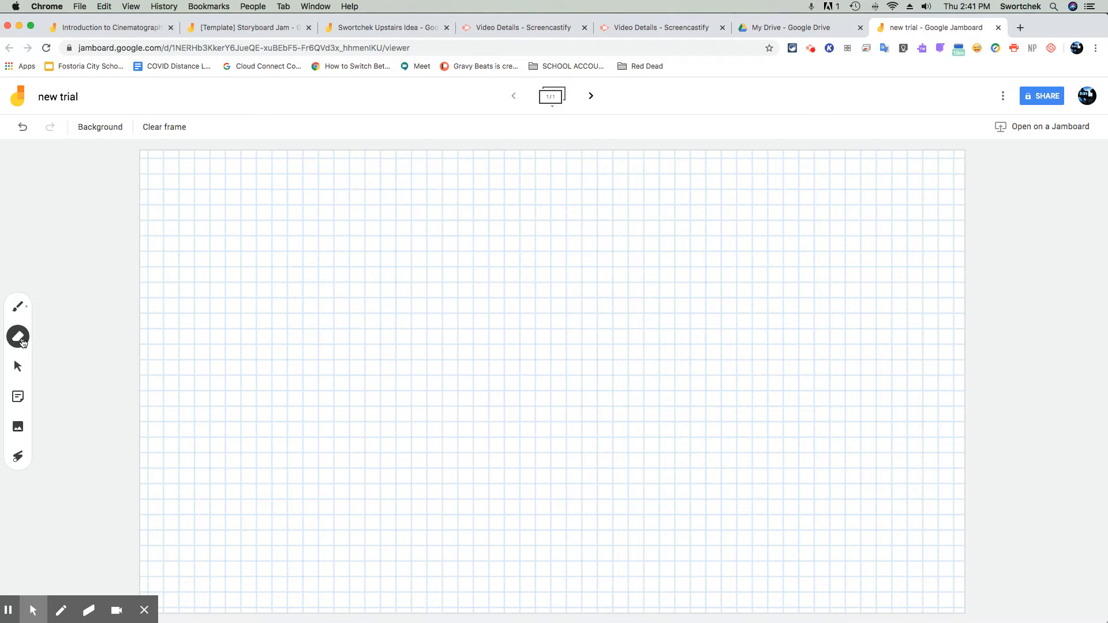
- Paint a horizontal brush line across the frame and erase it with the eraser
click(18, 307)
drag(285, 297, 551, 297)
click(17, 337)
mouse_move(275, 302)
mouse_down()
mouse_move(408, 302)
mouse_move(246, 290)
mouse_move(540, 295)
mouse_up()
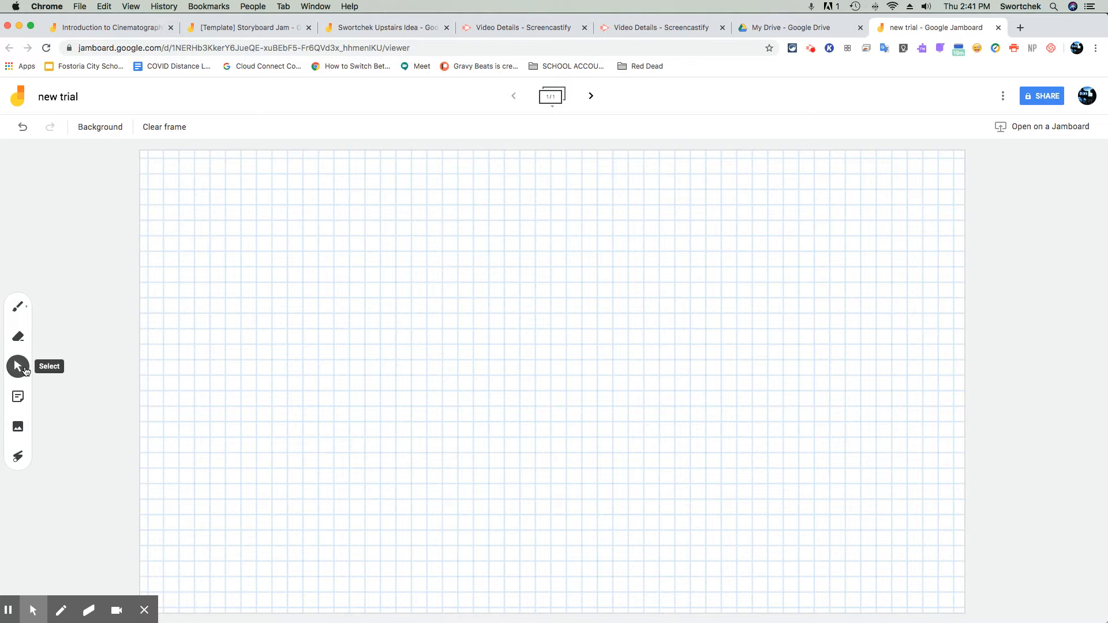
- Add an orange sticky note with the text "hi"
click(18, 396)
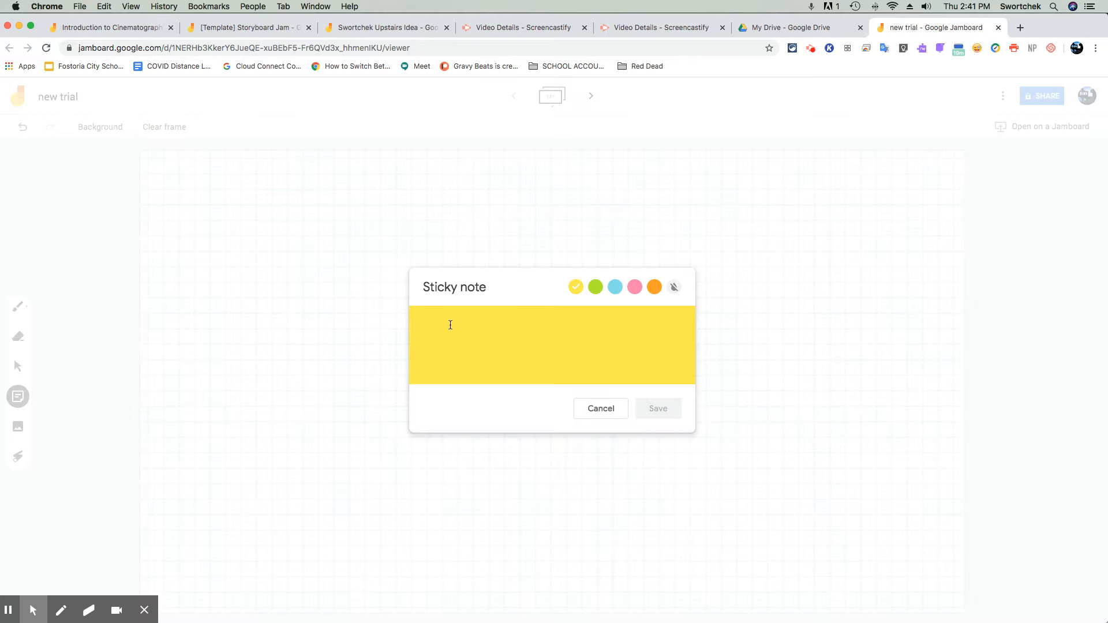
click(616, 287)
click(653, 288)
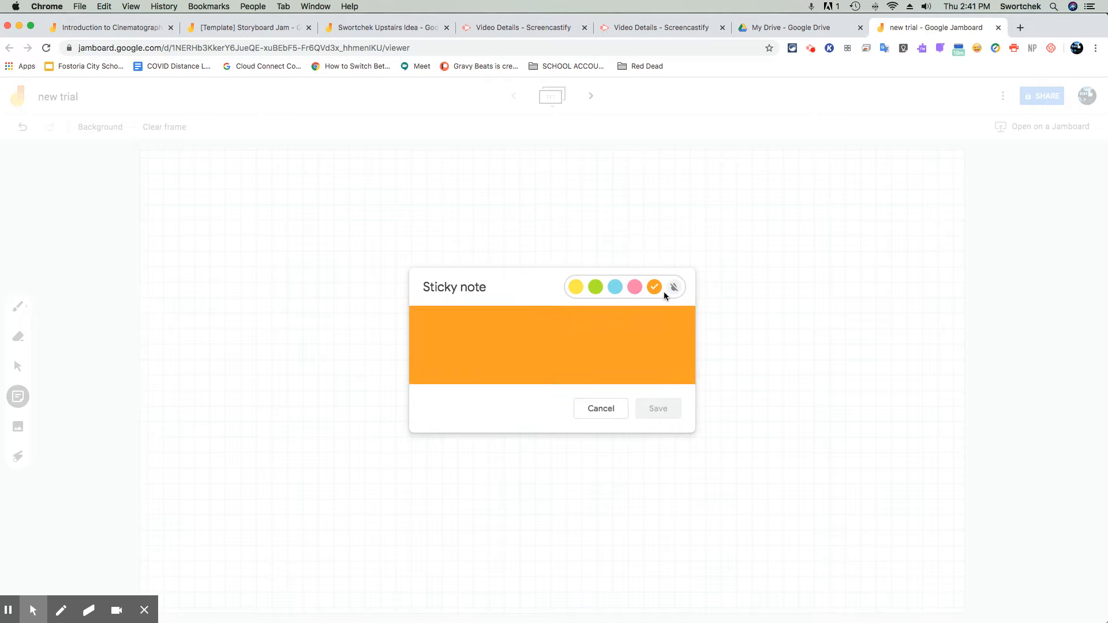
click(608, 328)
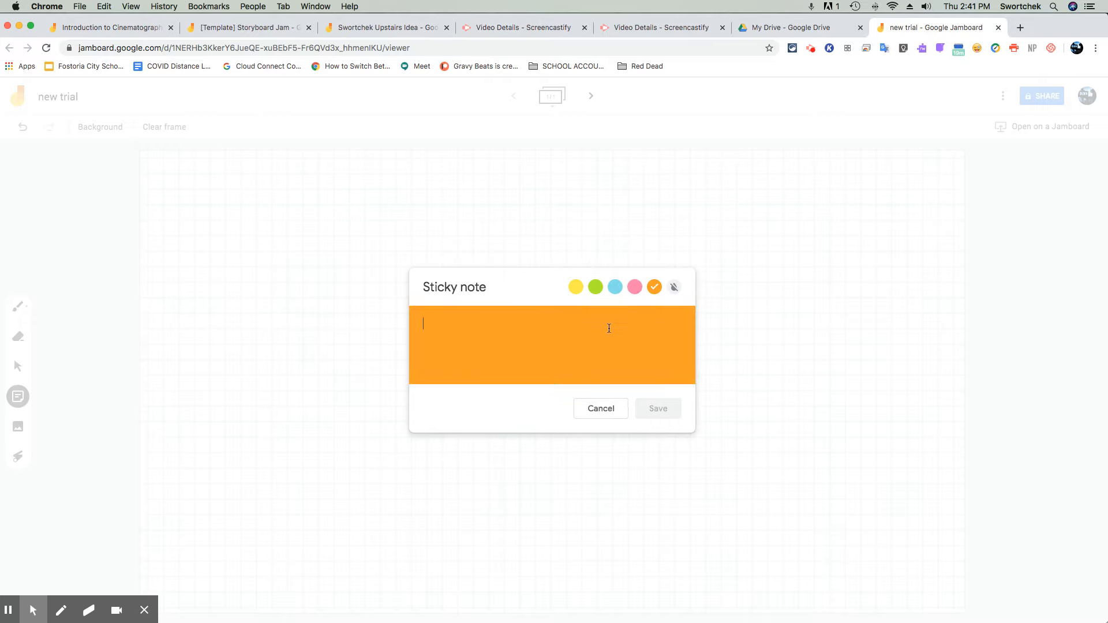
text(hi)
click(658, 409)
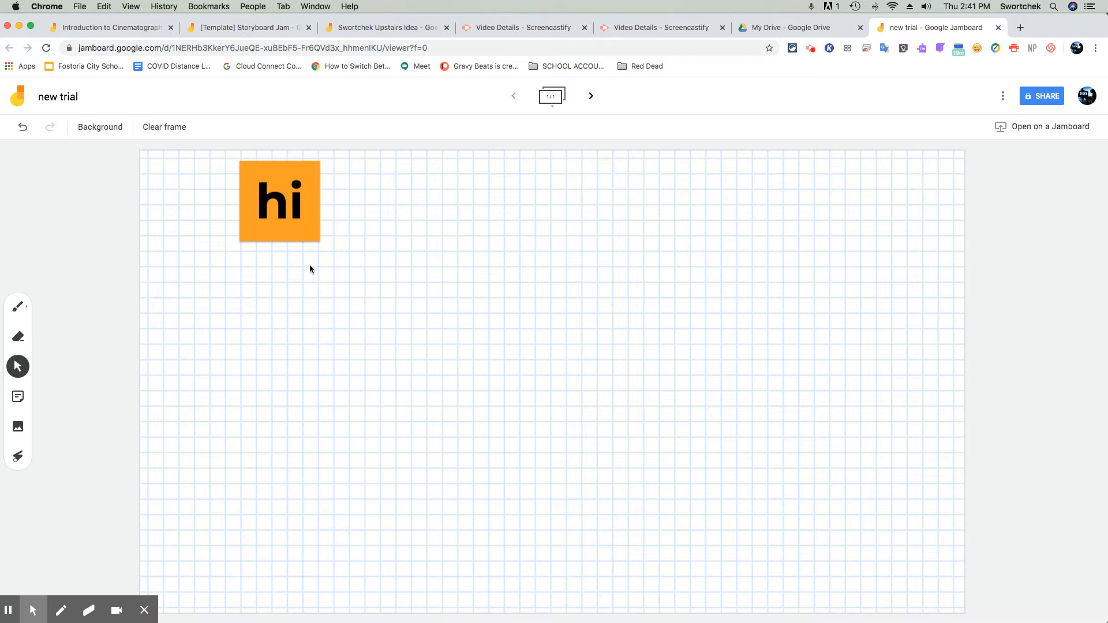
- Move the "hi" sticky note lower on the frame, enlarge it and tilt it slightly counter-clockwise
drag(310, 234, 377, 403)
mouse_move(243, 269)
mouse_down()
mouse_move(300, 250)
mouse_move(401, 309)
mouse_move(270, 418)
mouse_move(241, 281)
mouse_up()
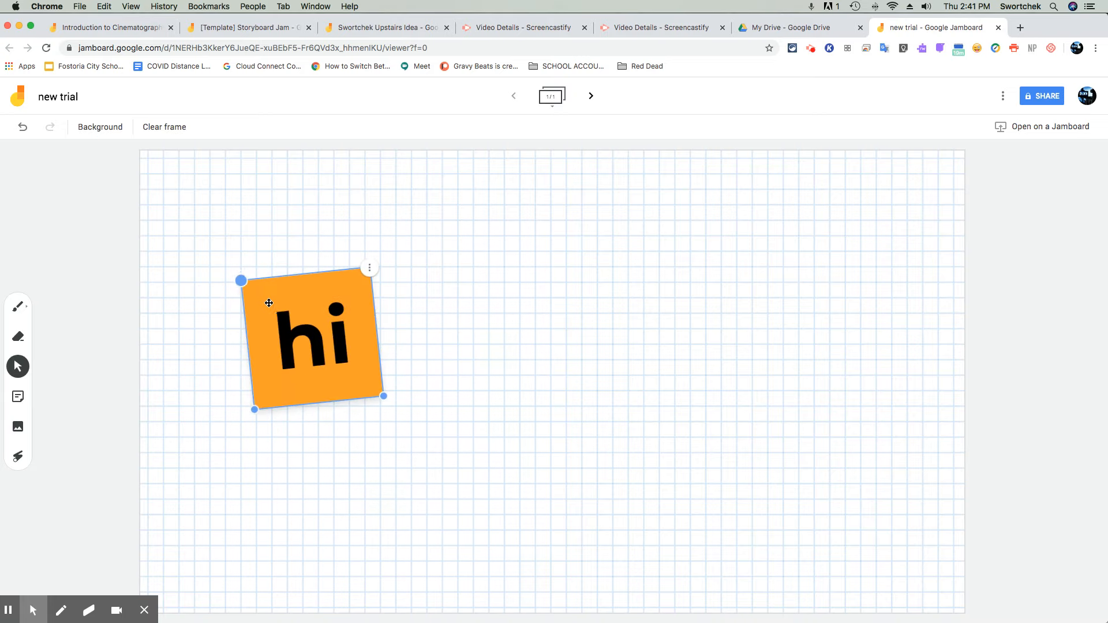
- Change the sticky note's colour to pink and move it towards the frame's upper-left corner
click(369, 267)
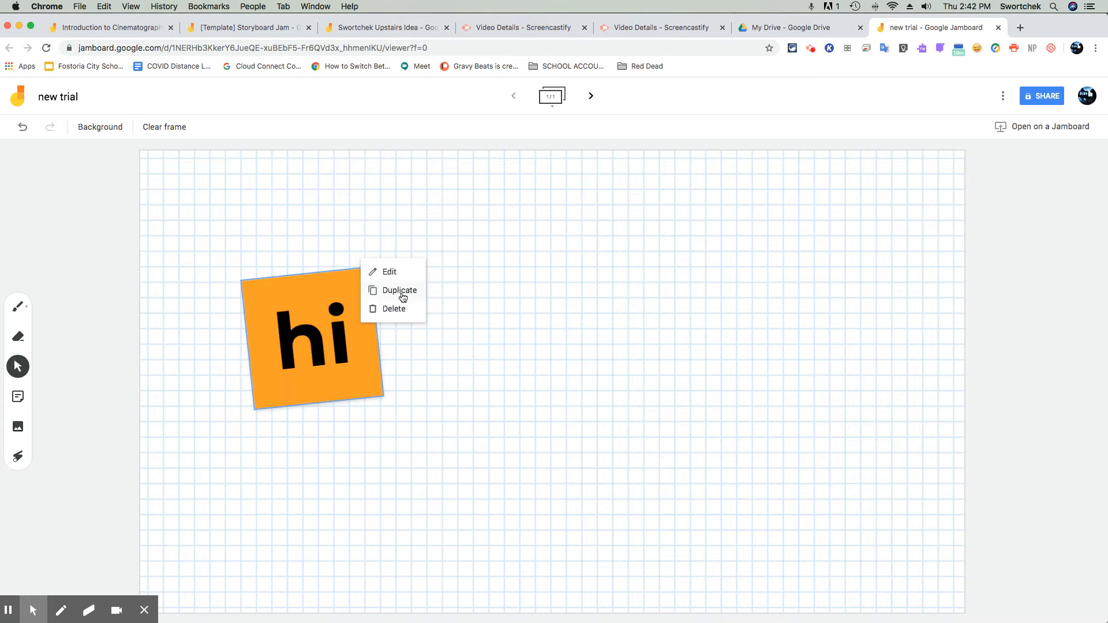
click(398, 274)
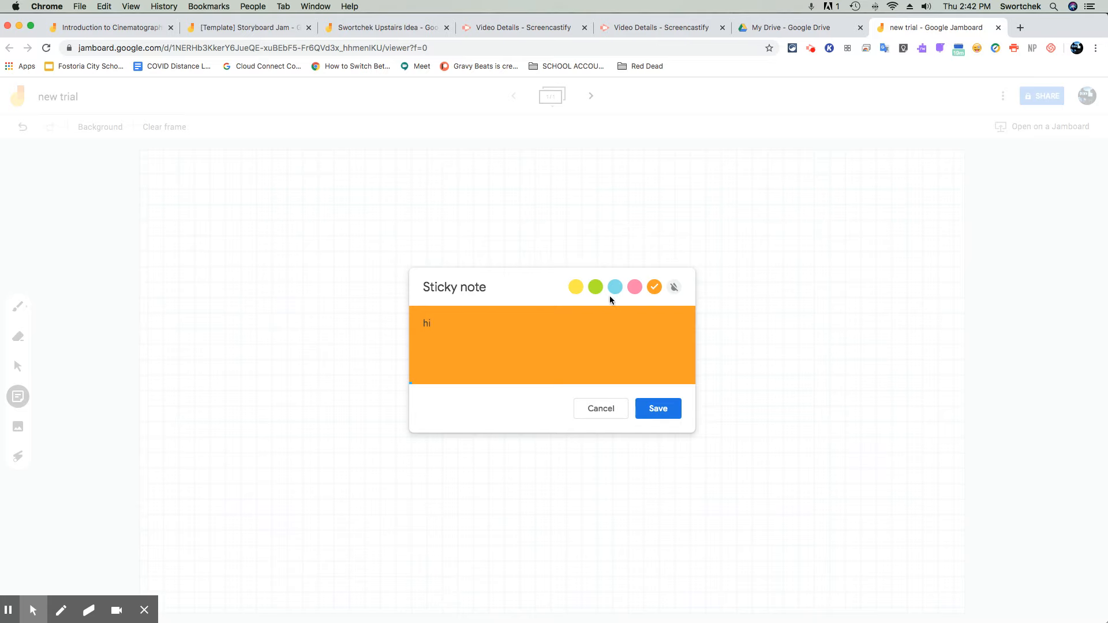
click(634, 287)
click(658, 409)
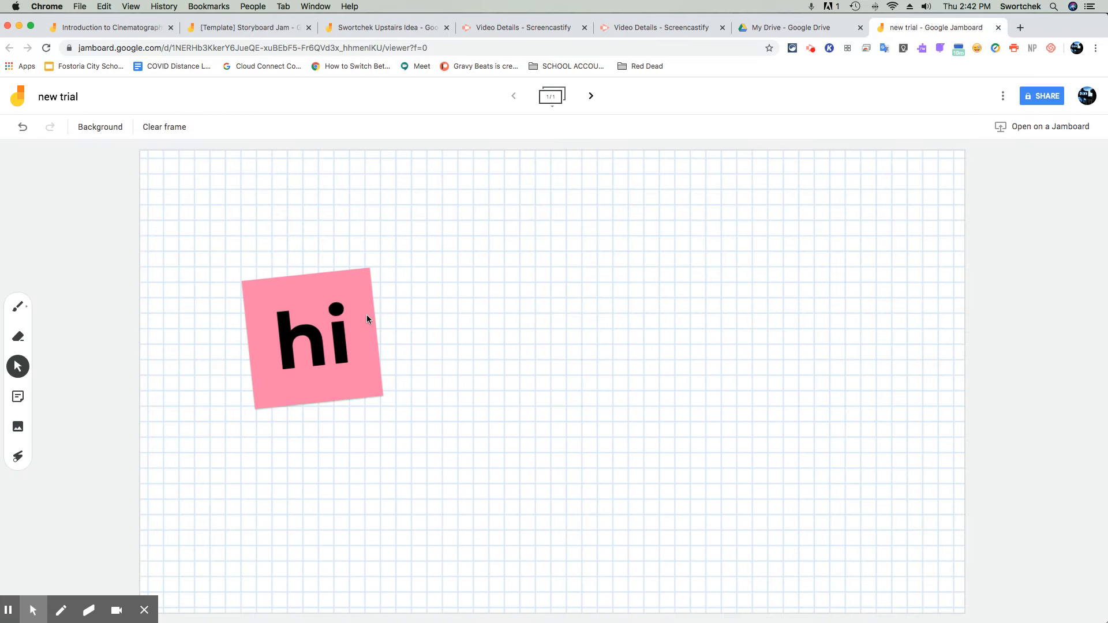
drag(366, 319, 285, 233)
- Add a transparent sticky note with the text "hi" and place it to the lower right of the pink note
click(18, 397)
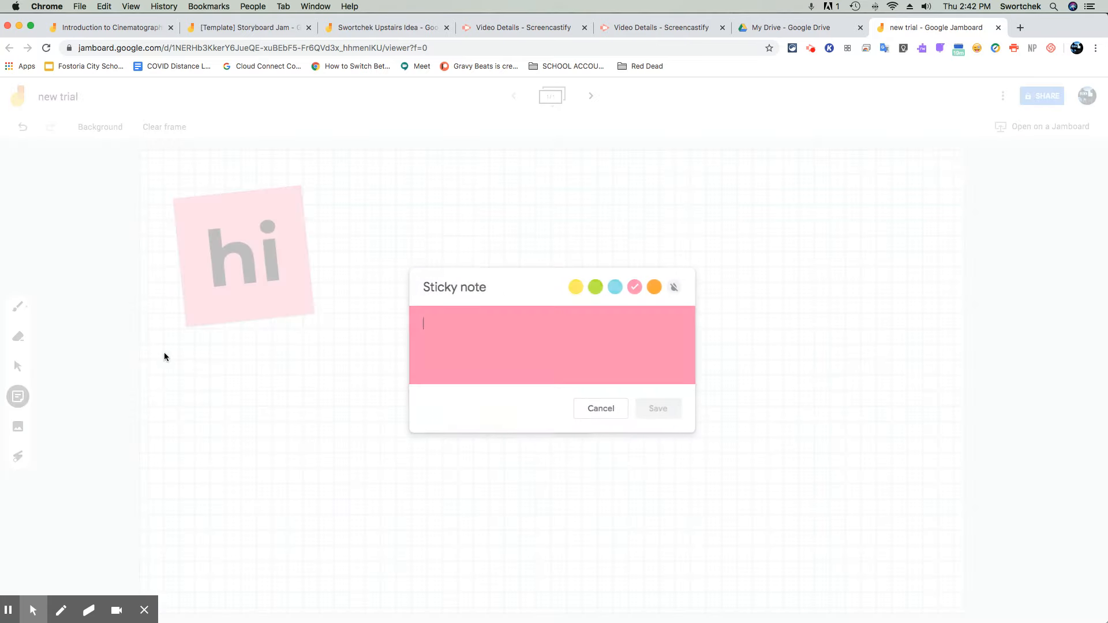
click(673, 287)
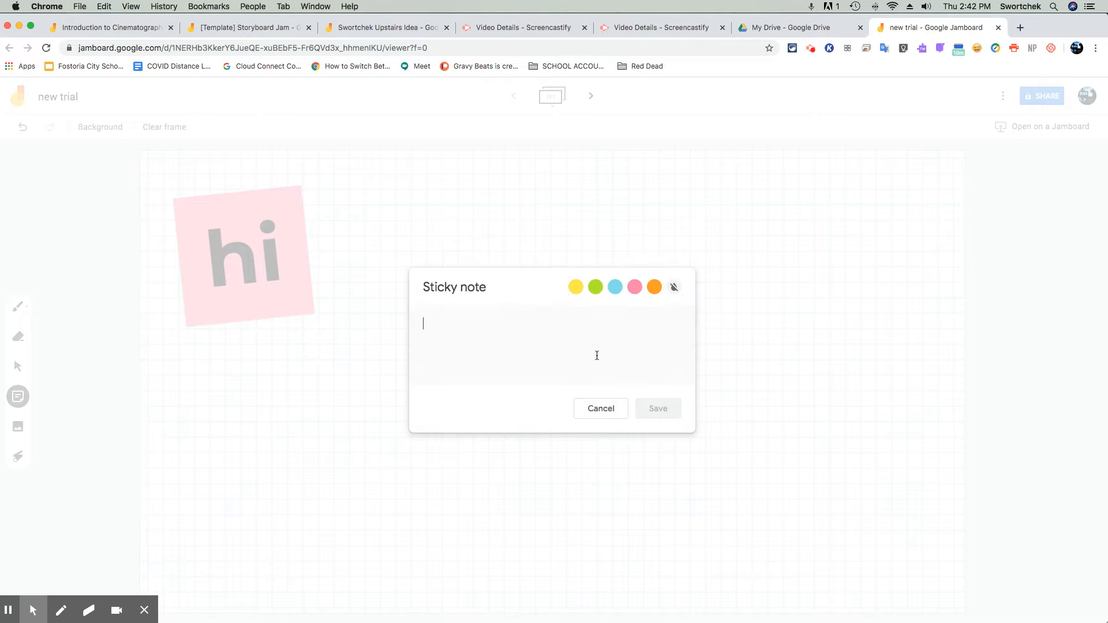
text(hi)
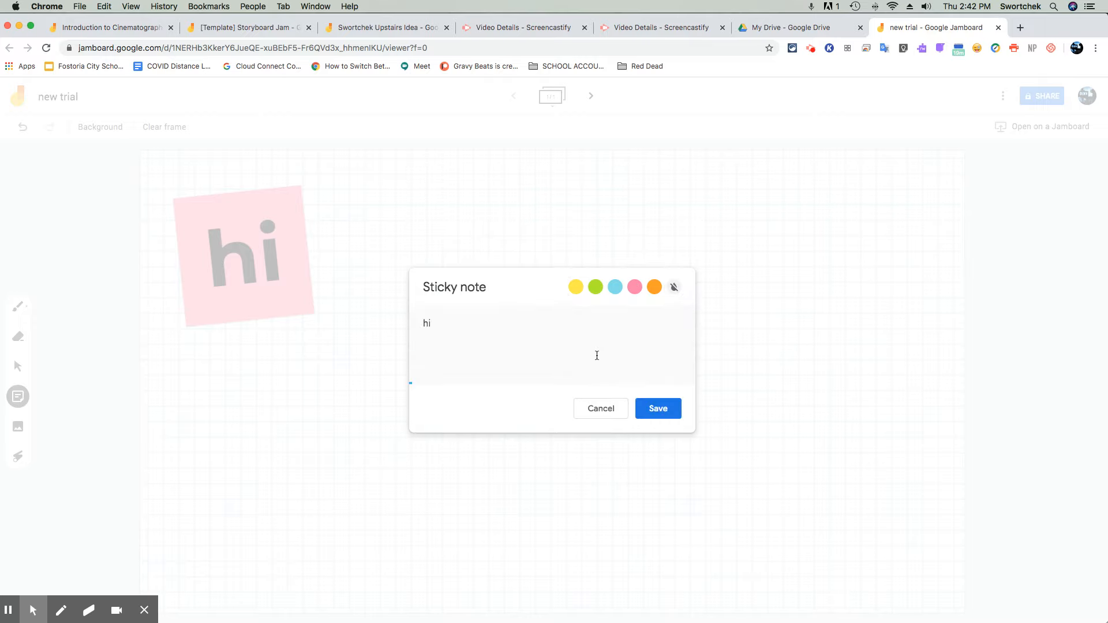
click(646, 409)
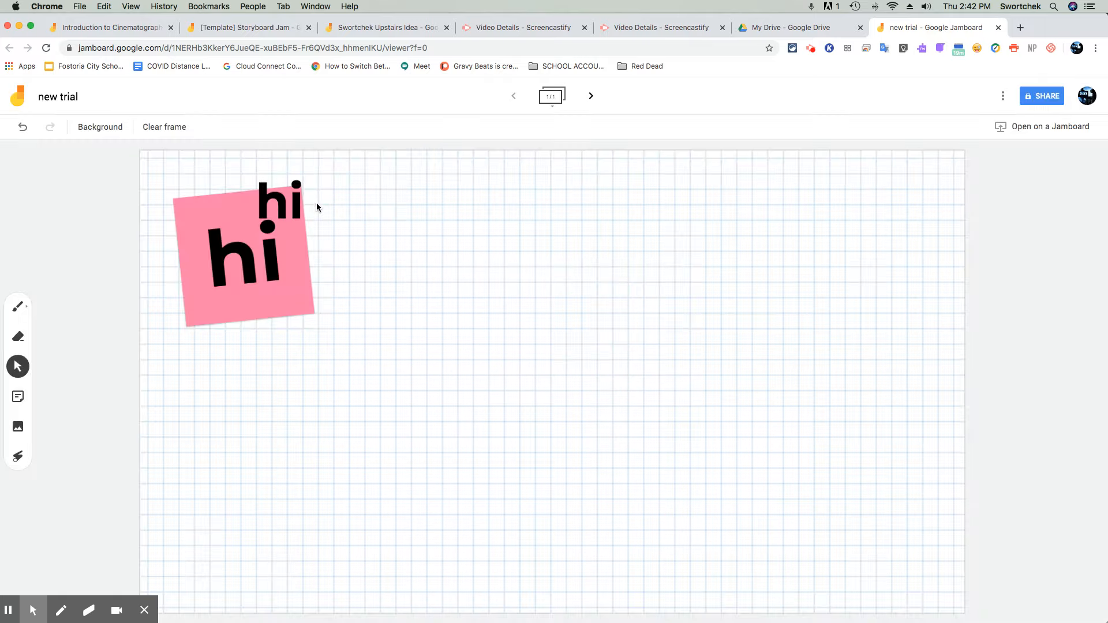
drag(261, 201, 384, 317)
click(351, 252)
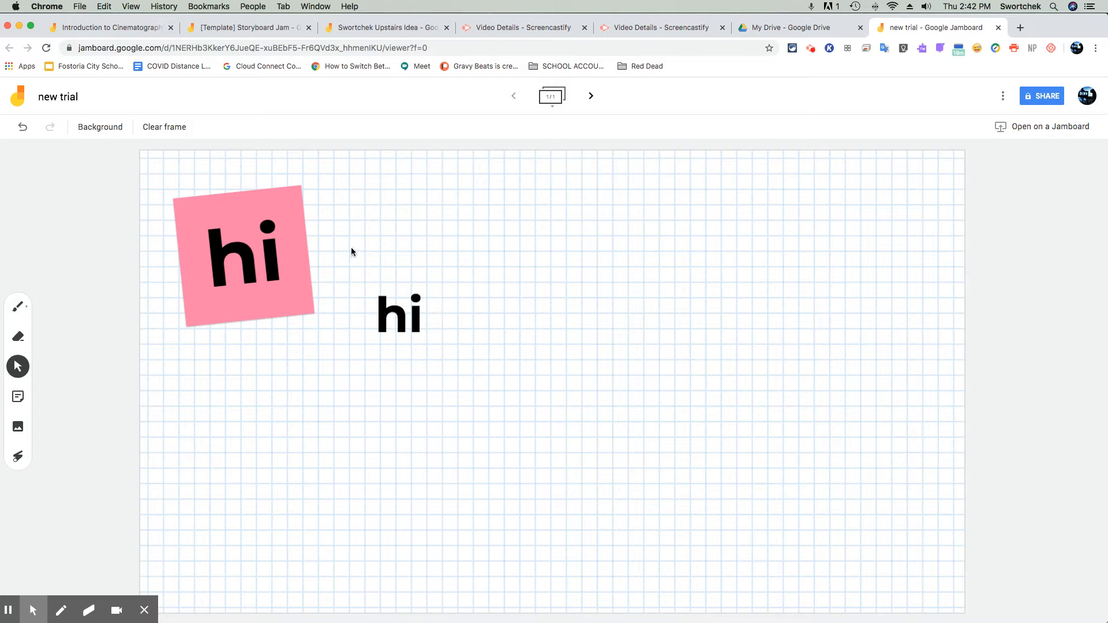
- Insert the blank Ohio county map found through a Google image search for "map of ohio blank"
click(21, 428)
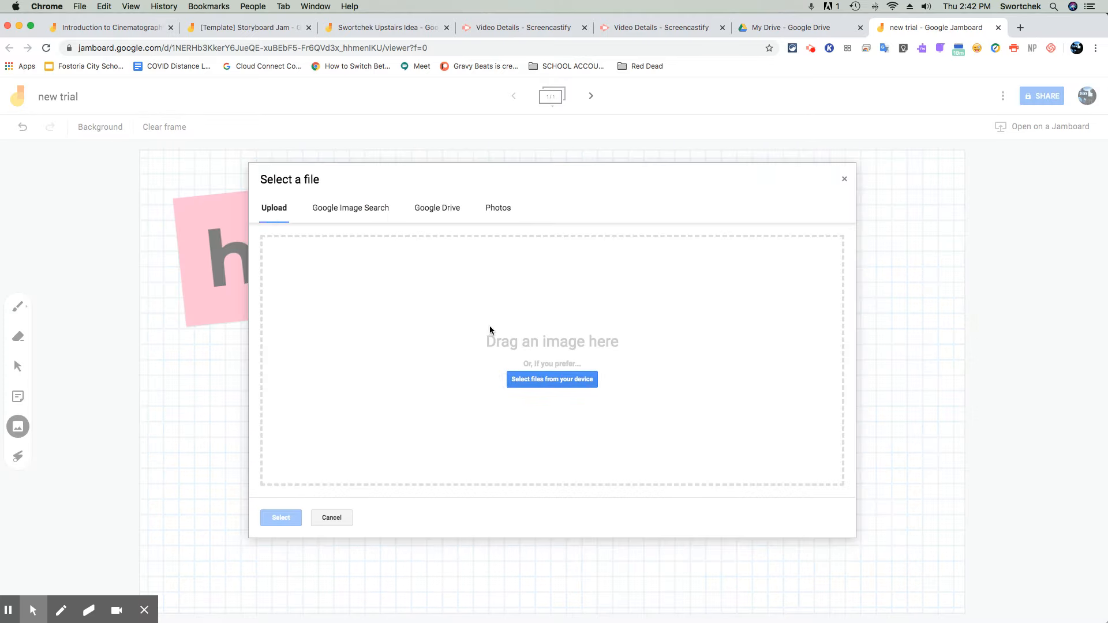
click(361, 204)
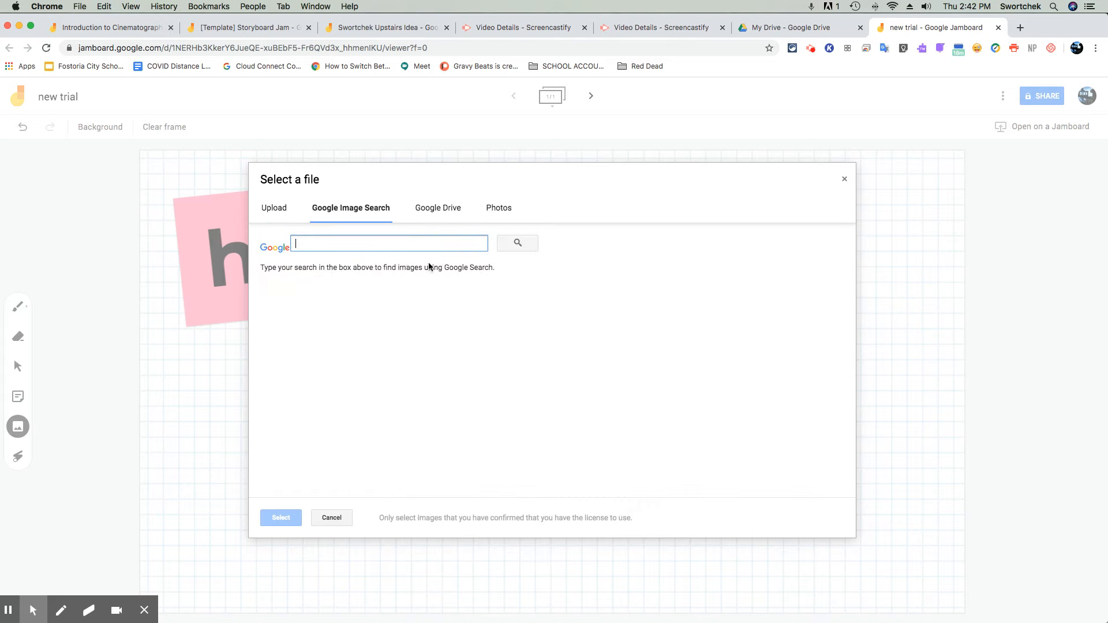
text(map of ohio blank)
key(Return)
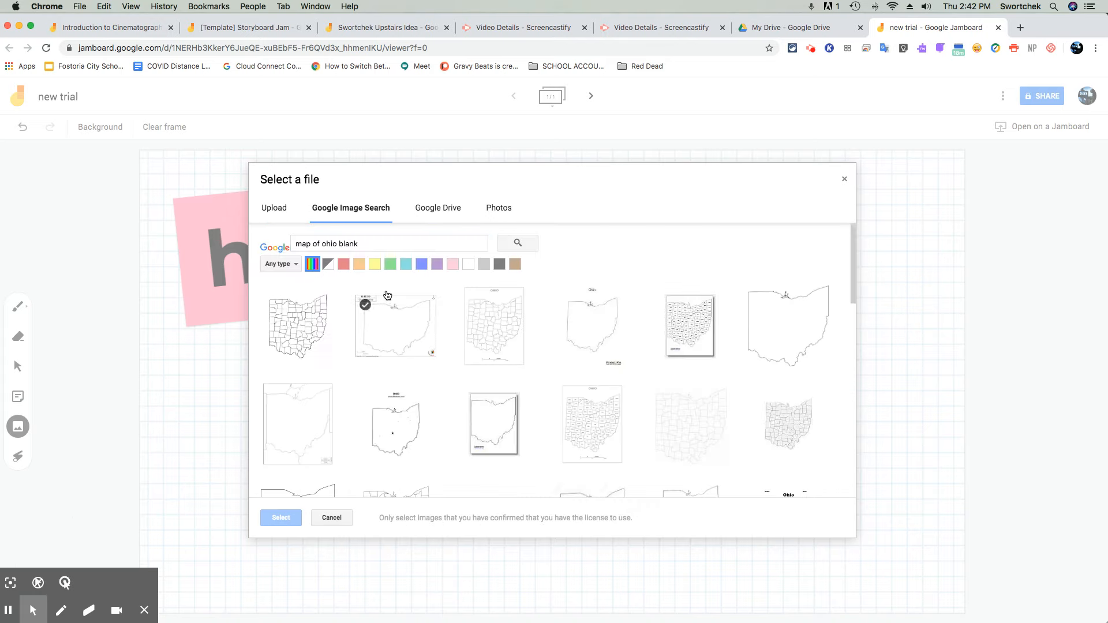
click(327, 324)
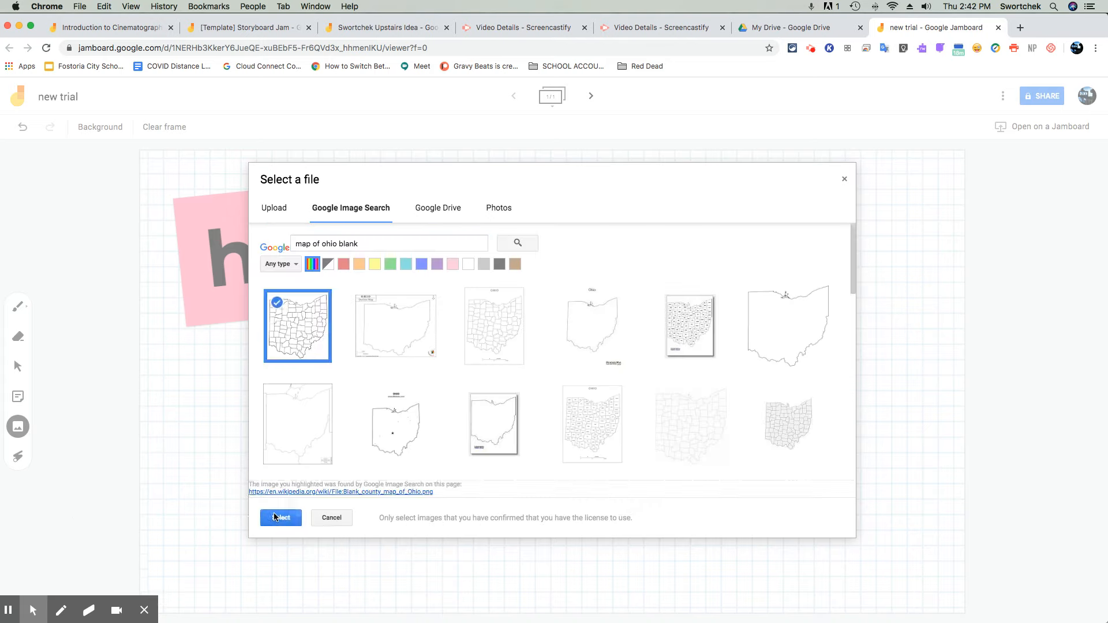
click(282, 519)
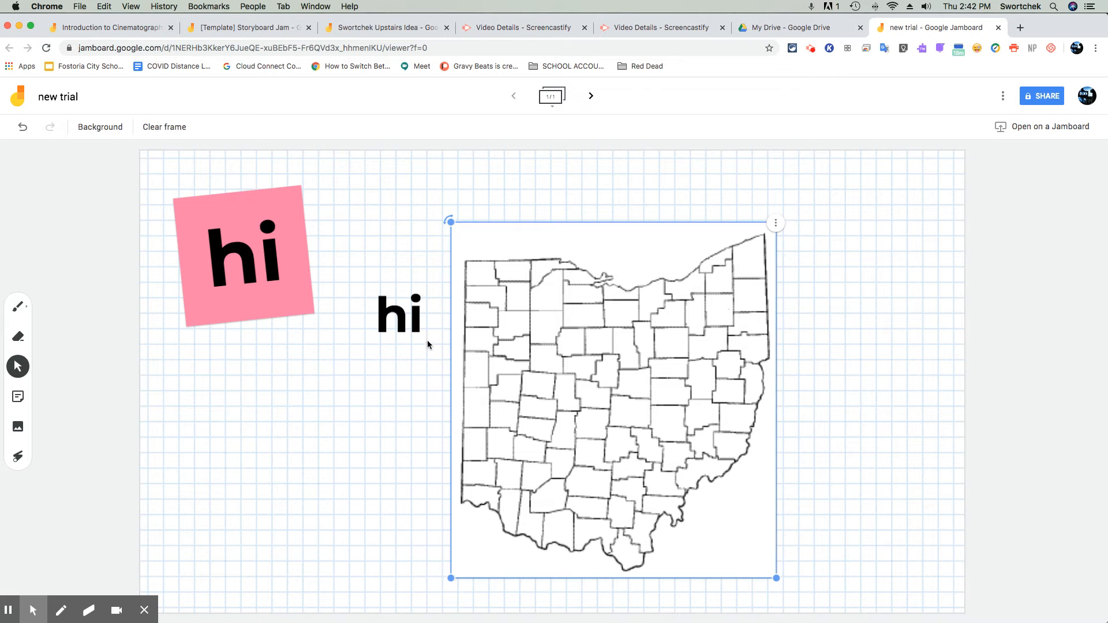
- Move the transparent "hi" note onto the Ohio map, and shift the map towards the frame's right edge to uncover the note
drag(411, 317, 550, 314)
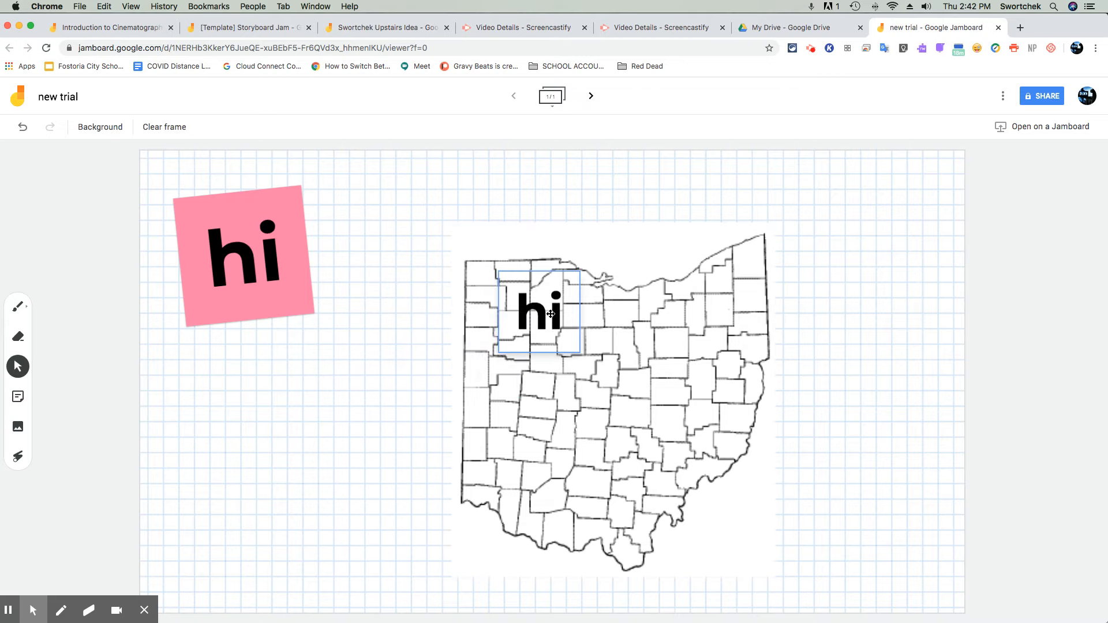
click(392, 340)
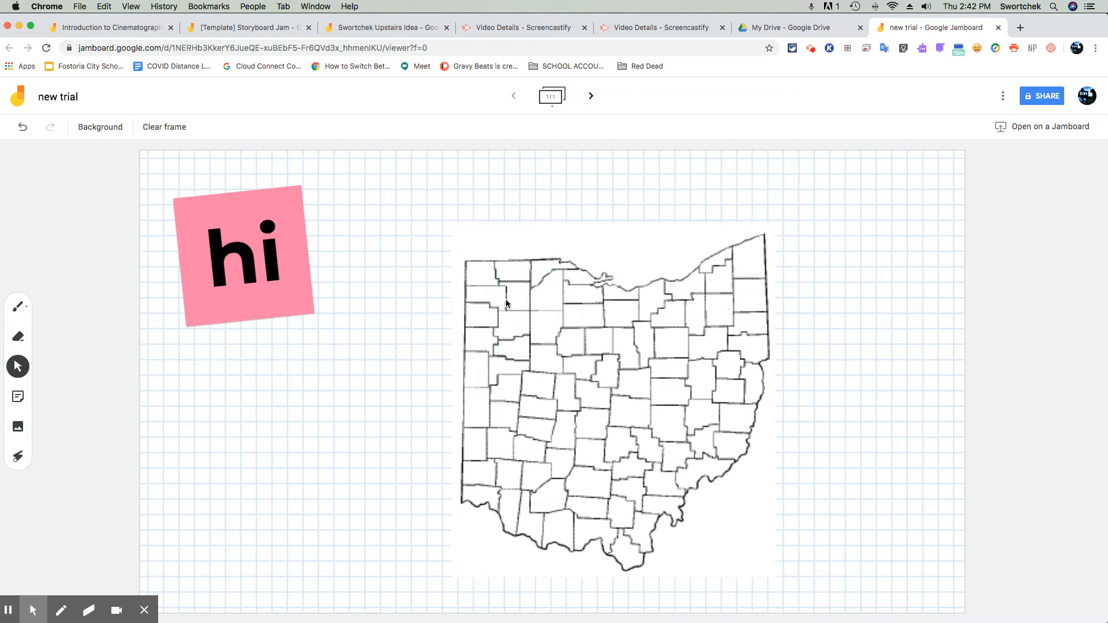
click(529, 311)
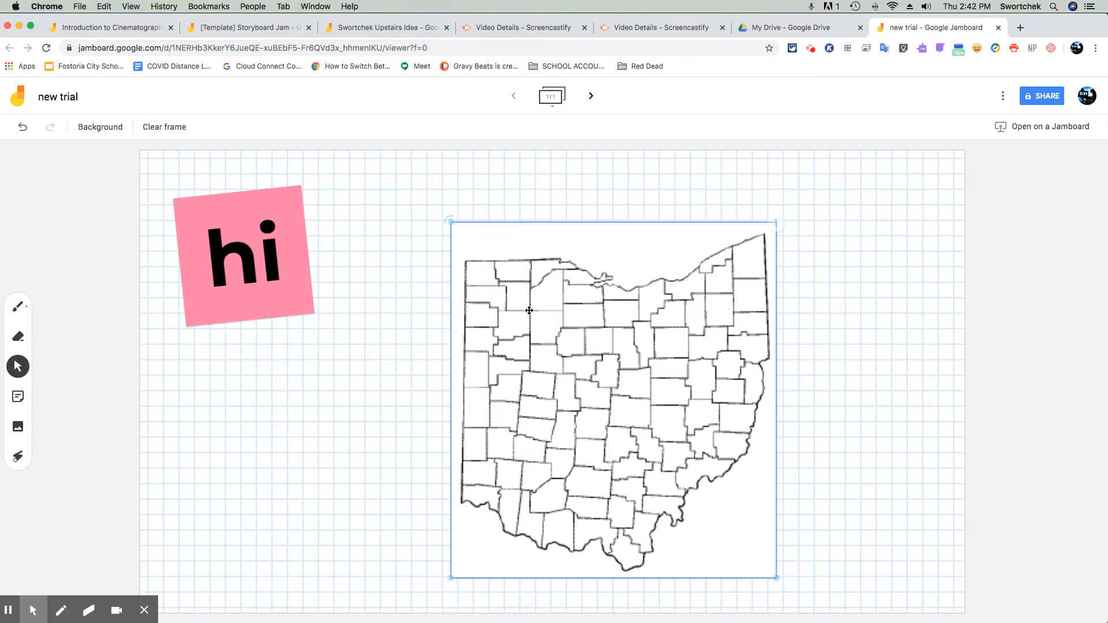
drag(513, 283, 634, 258)
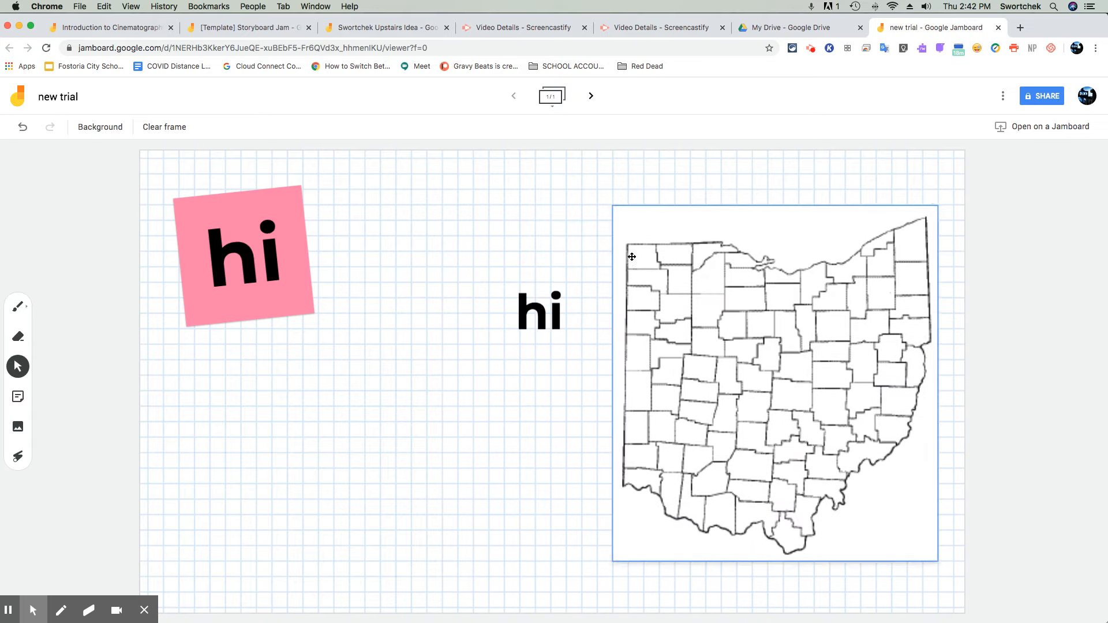
- Move the map next to the pink note and place the transparent "hi" note over the map's upper-left corner
click(570, 317)
drag(570, 317, 375, 242)
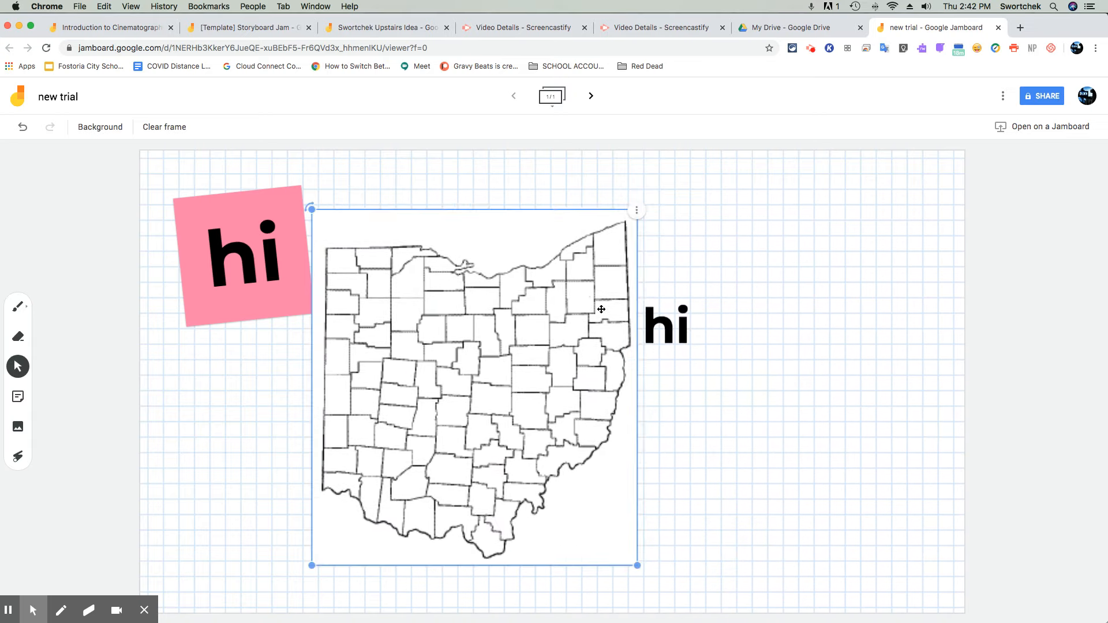
click(675, 320)
drag(675, 321, 345, 240)
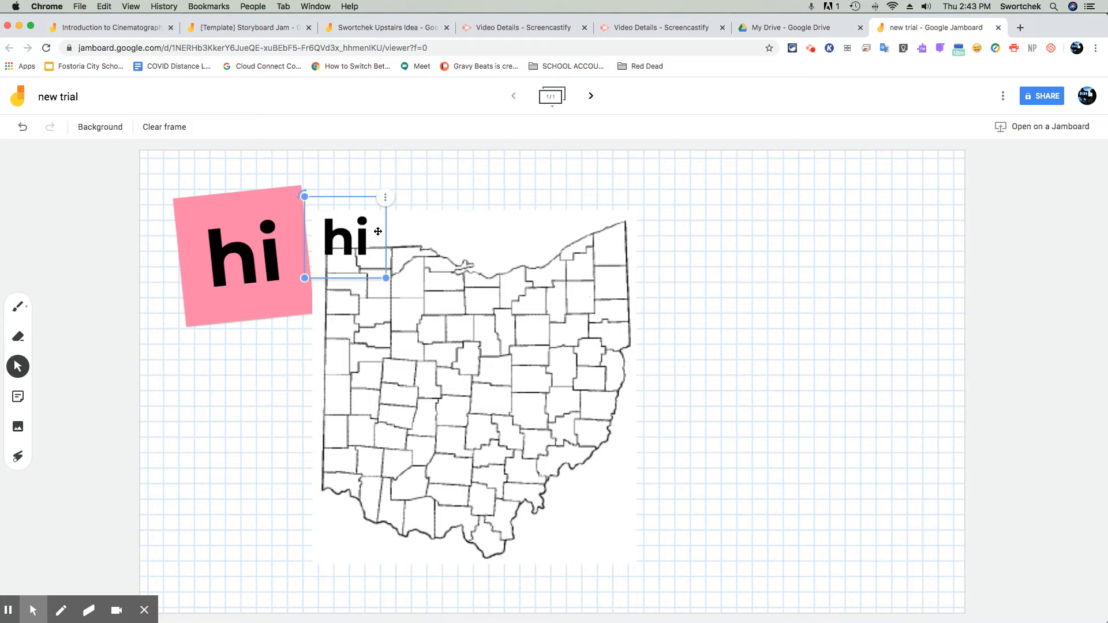
- Shift the map towards the frame's centre and place the transparent "hi" note partly behind the map's left edge
click(386, 197)
click(399, 237)
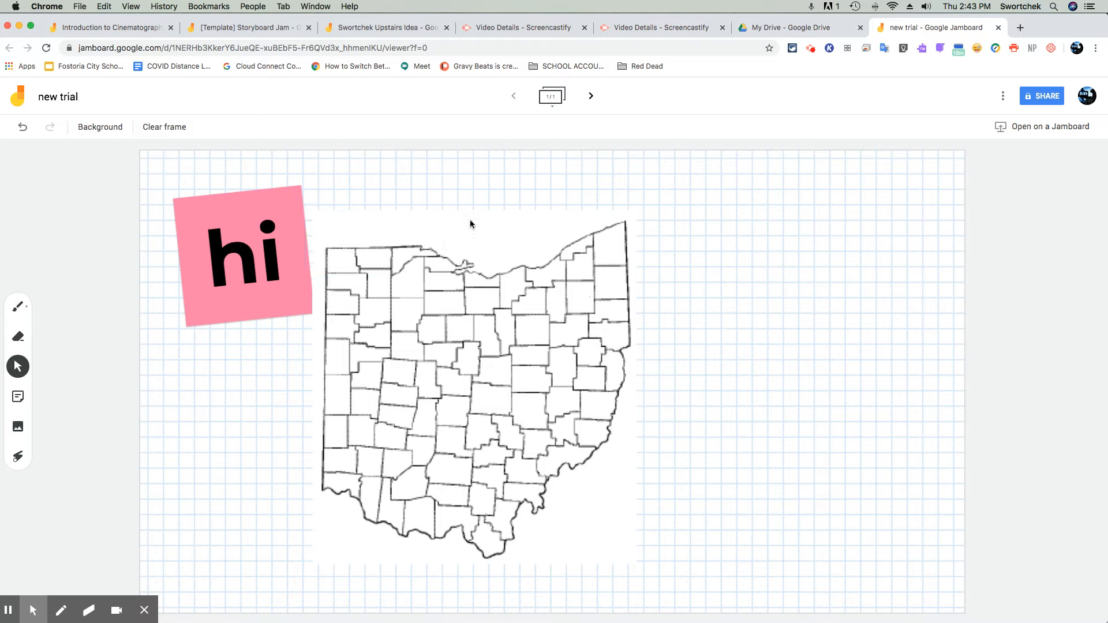
click(539, 233)
click(636, 212)
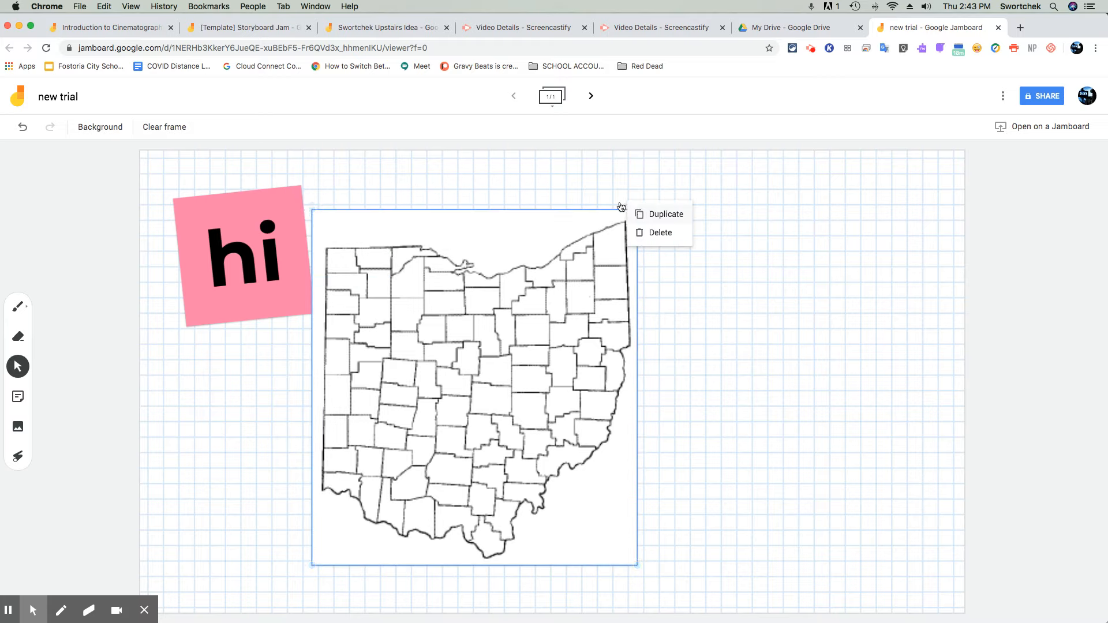
drag(515, 267, 578, 248)
drag(358, 247, 389, 345)
- Activate the pen and the laser in turn, and return to the selection tool
click(18, 306)
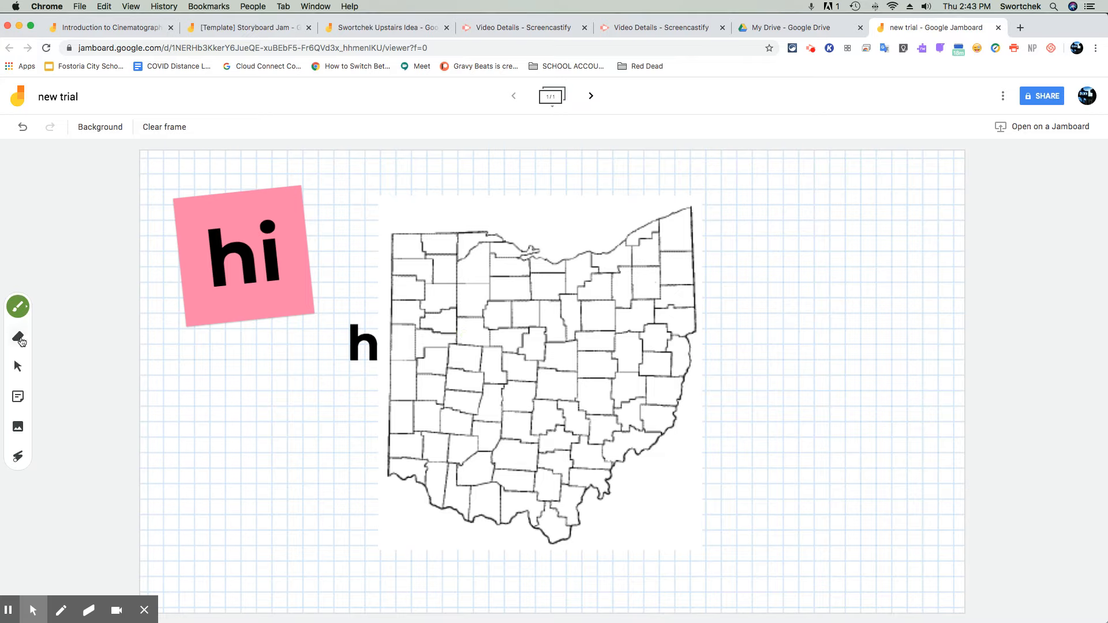
click(20, 462)
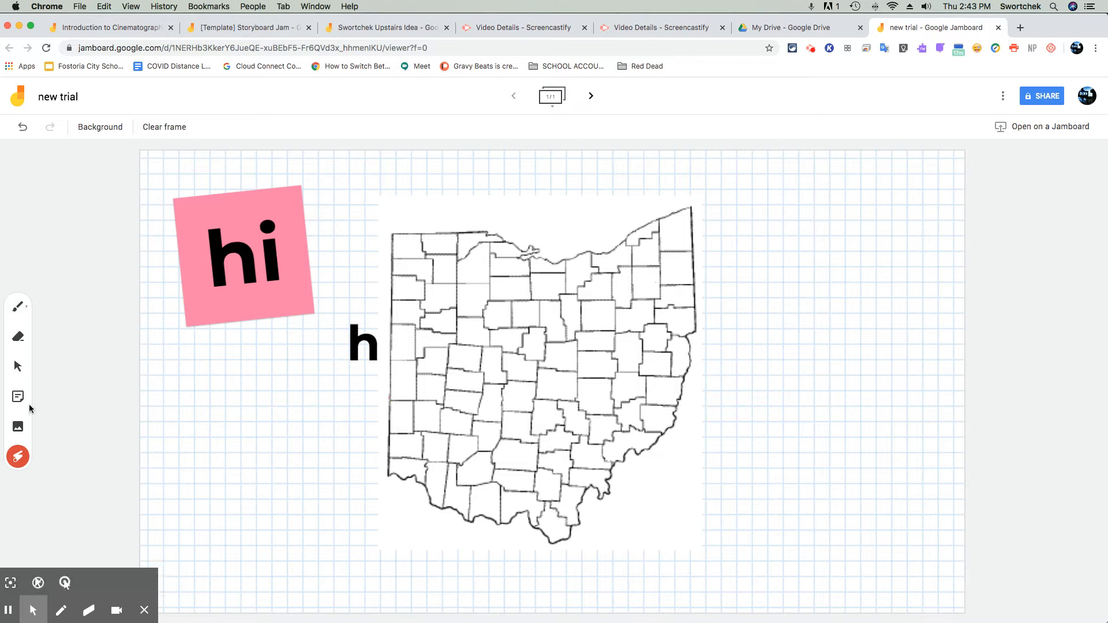
click(19, 370)
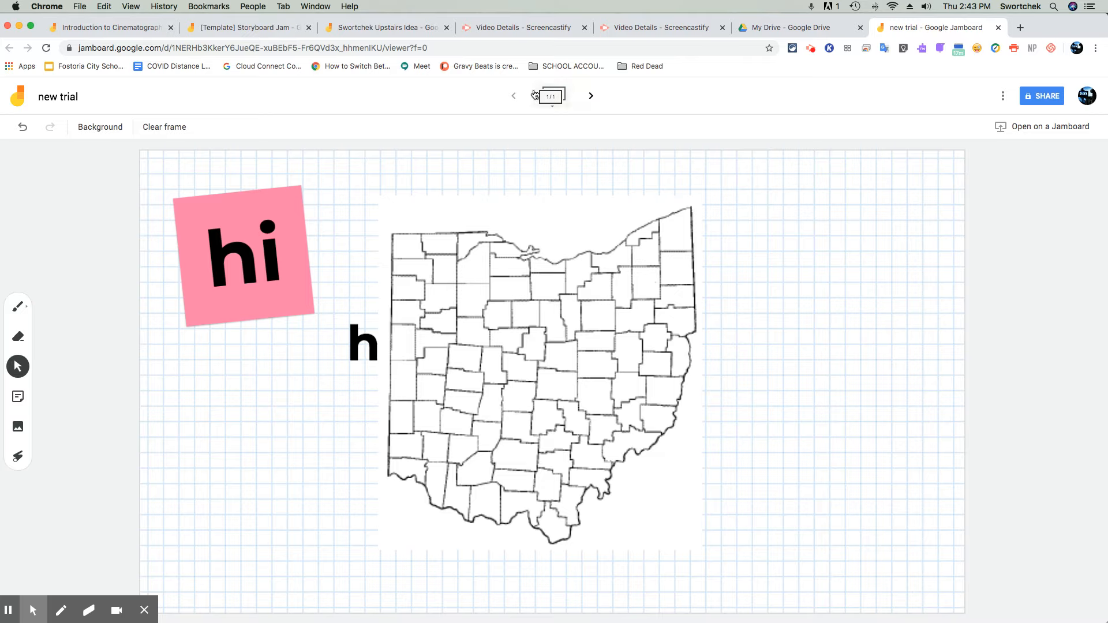
- Add a second frame, and insert further blank frames before and after the map frame and at the end of the jam
click(593, 102)
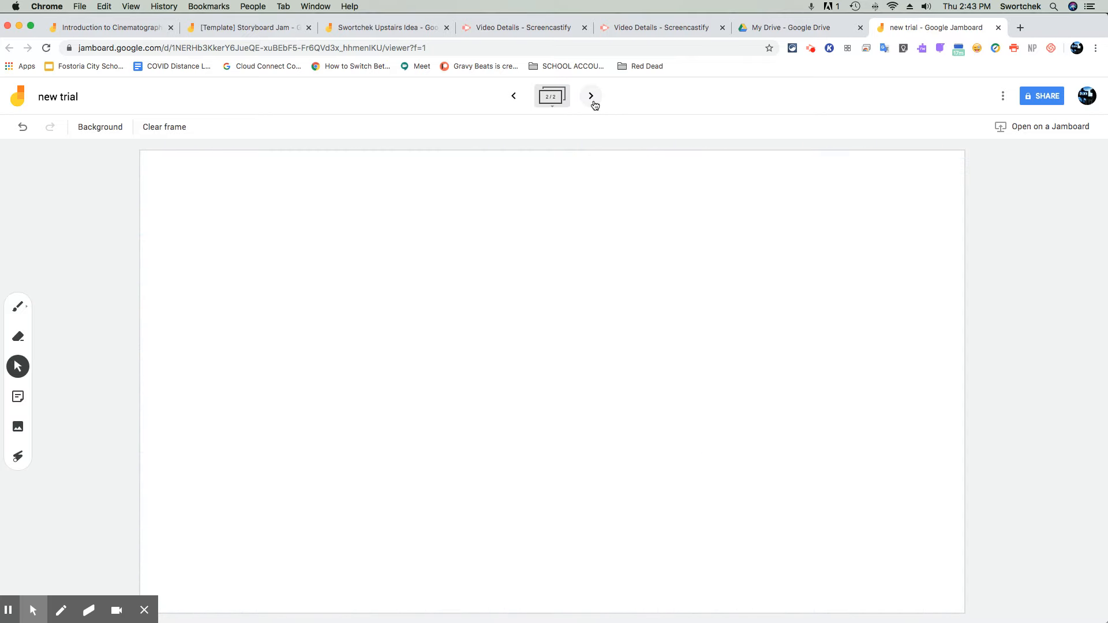
click(514, 96)
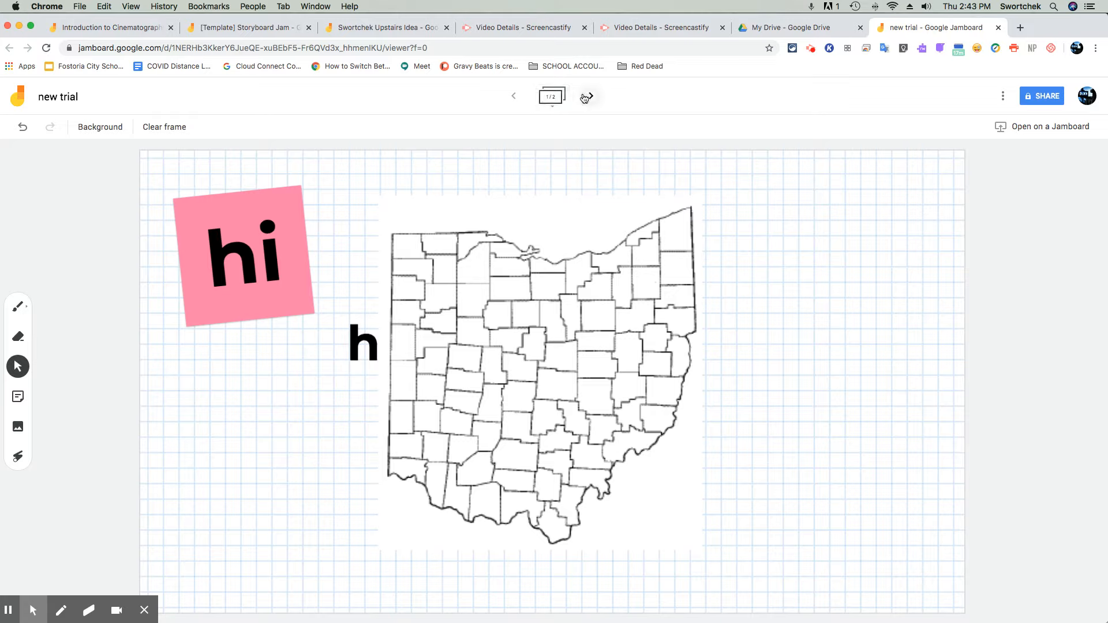
click(553, 99)
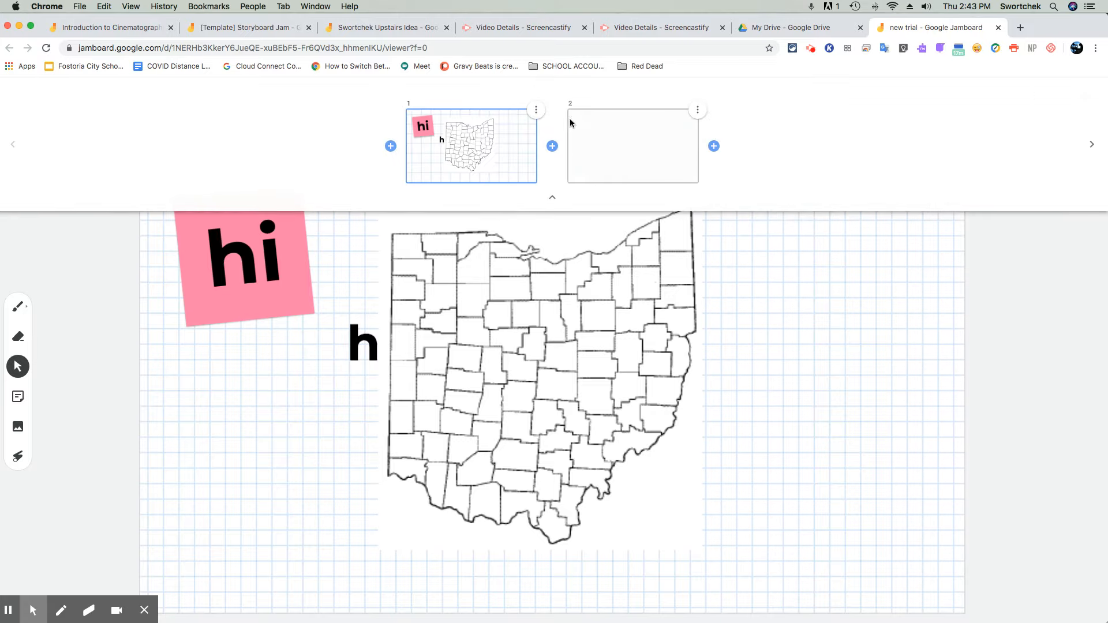
drag(460, 143, 389, 145)
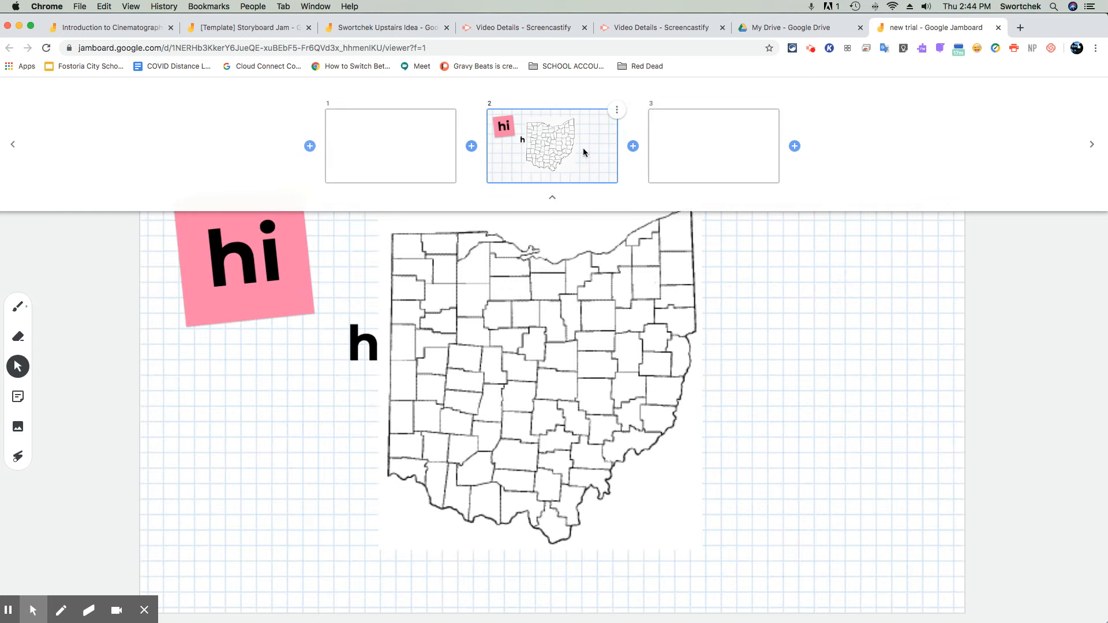
click(624, 146)
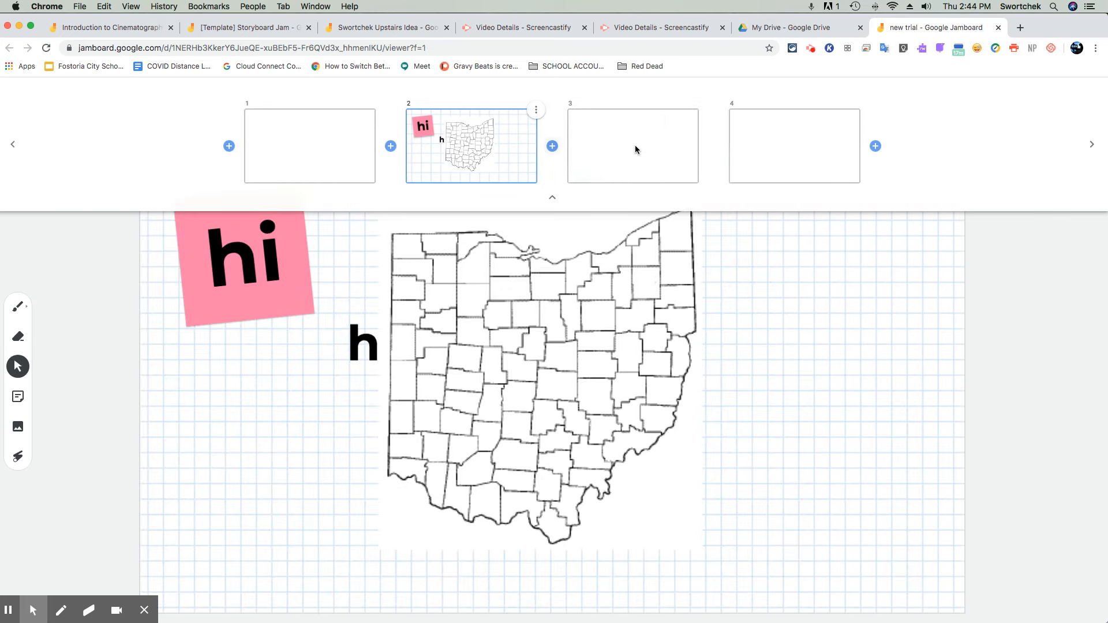
click(875, 145)
- Duplicate the second frame, which holds the Ohio map and the notes
click(778, 111)
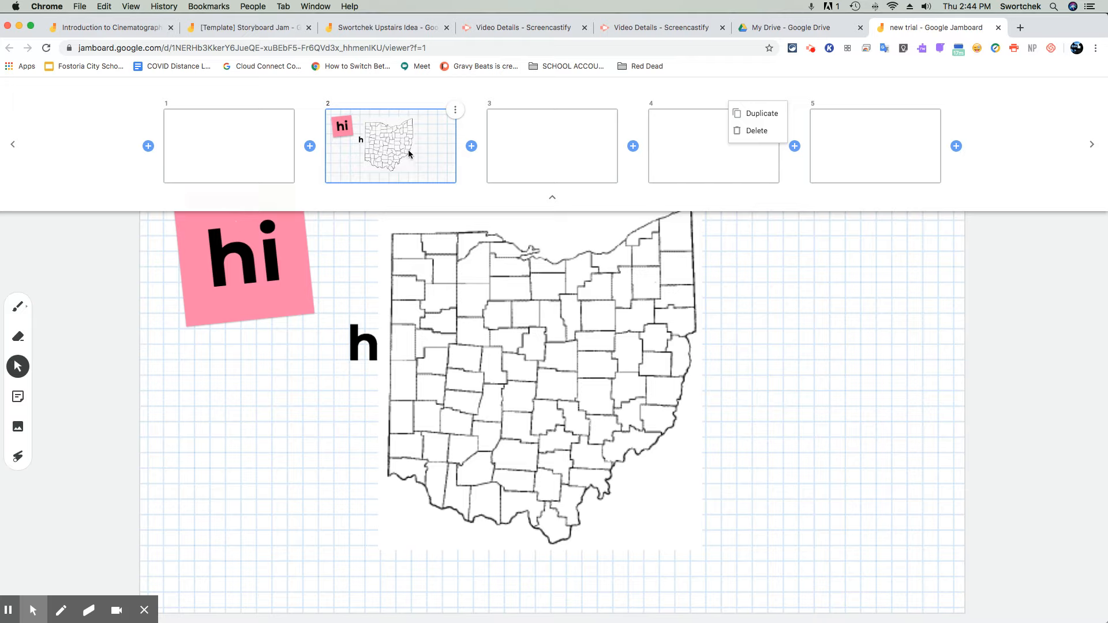
click(372, 138)
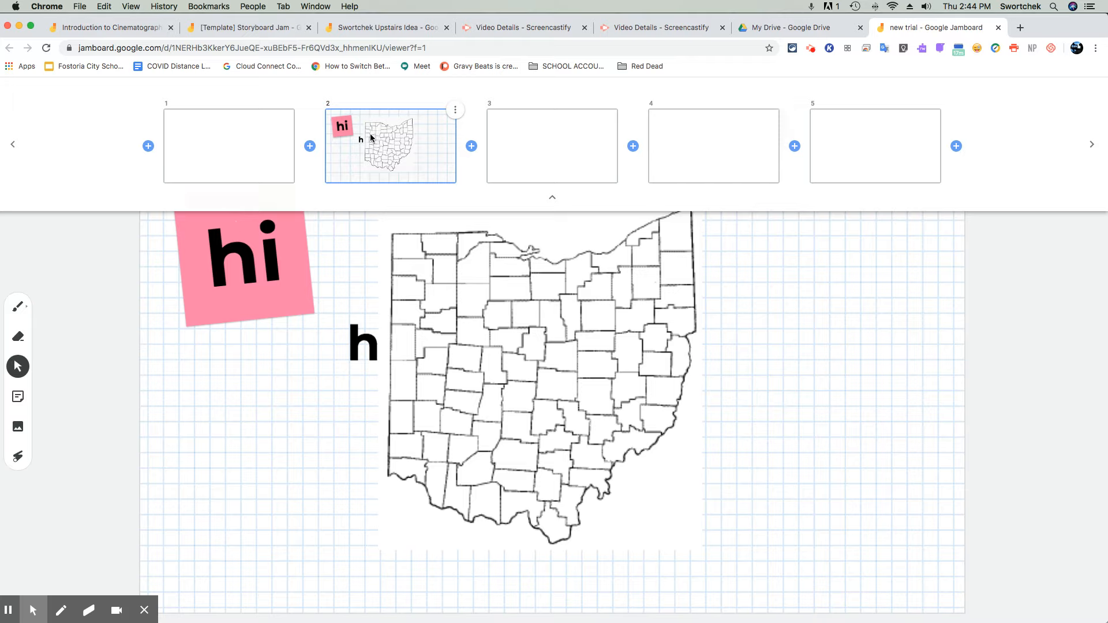
click(456, 111)
click(454, 120)
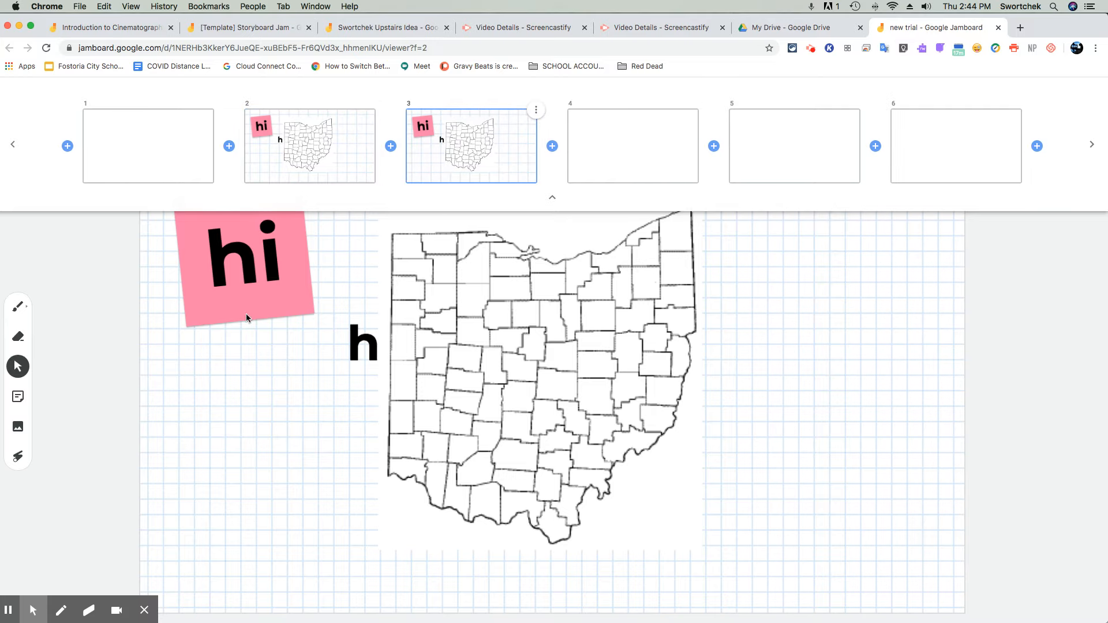
- Draw a broad green brush stroke and thin green pen loops across the map on the duplicated frame
click(215, 352)
click(18, 308)
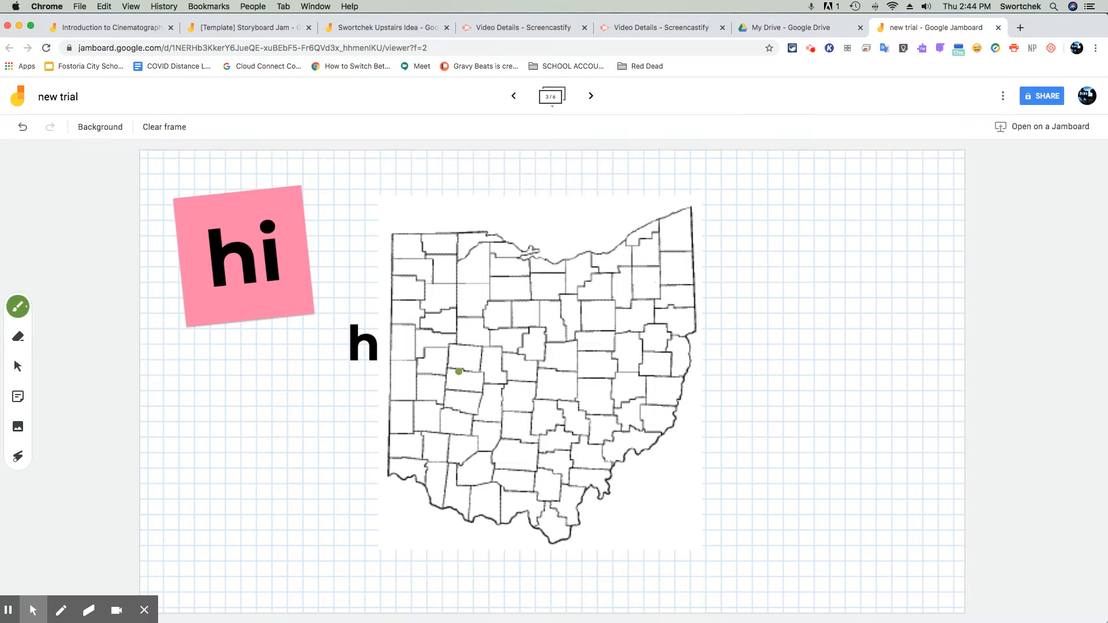
drag(480, 368, 298, 372)
click(18, 307)
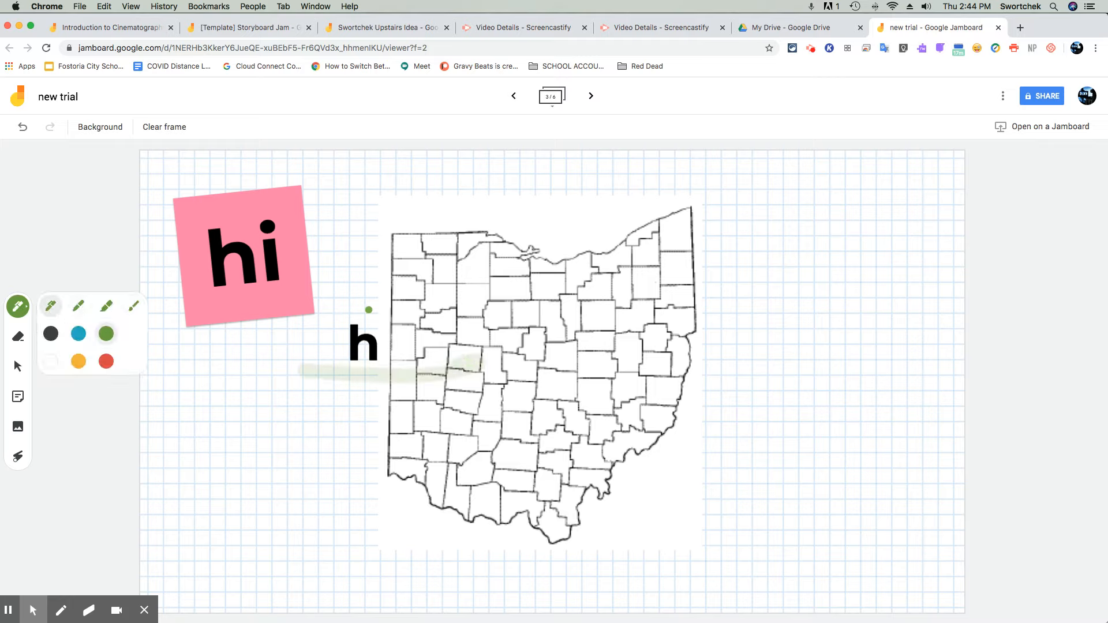
mouse_move(589, 312)
mouse_down()
mouse_move(312, 352)
mouse_move(598, 364)
mouse_move(594, 419)
mouse_up()
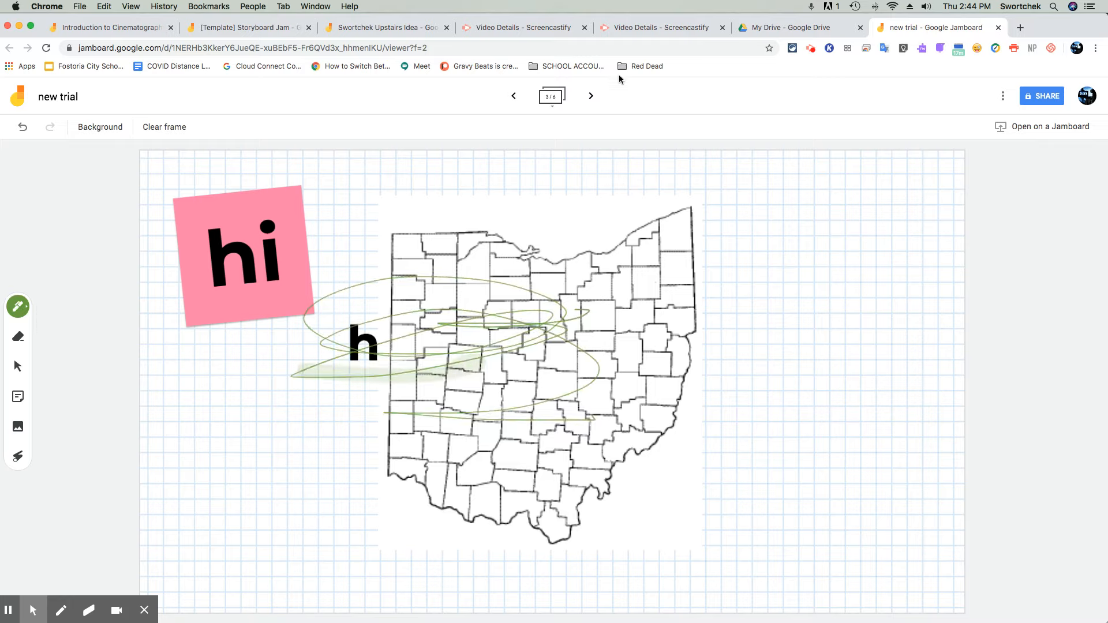
- Duplicate the third frame with its green drawings
click(559, 100)
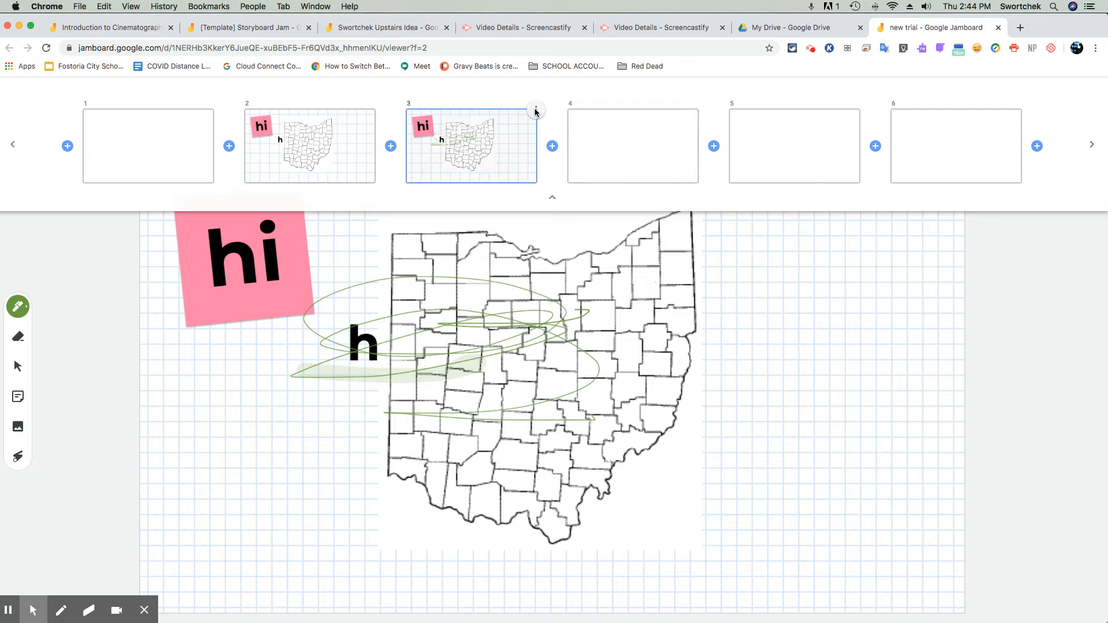
click(536, 111)
click(540, 111)
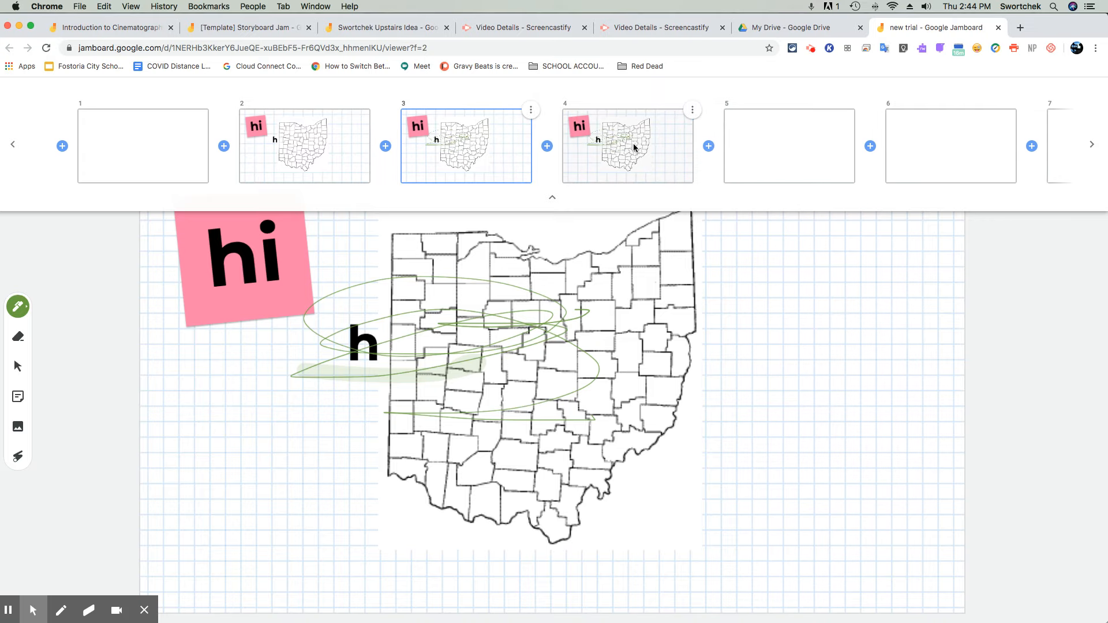
- Open the fourth frame and scribble thin red pen loops across the map
click(634, 148)
click(18, 306)
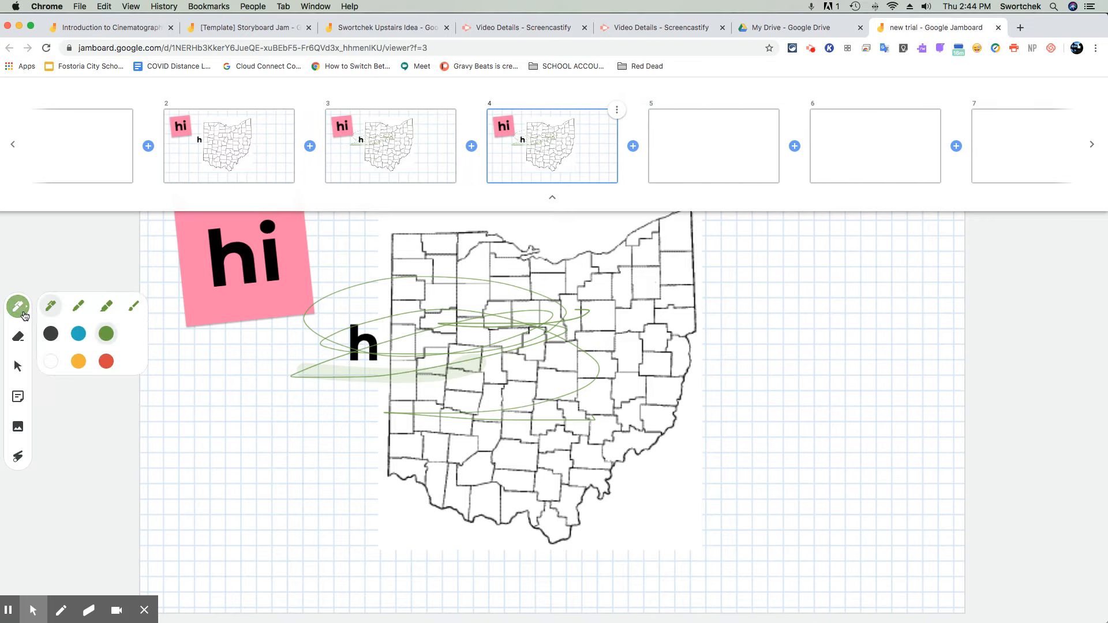
click(106, 361)
mouse_move(537, 357)
mouse_down()
mouse_move(612, 340)
mouse_move(705, 347)
mouse_move(680, 340)
mouse_move(729, 243)
mouse_up()
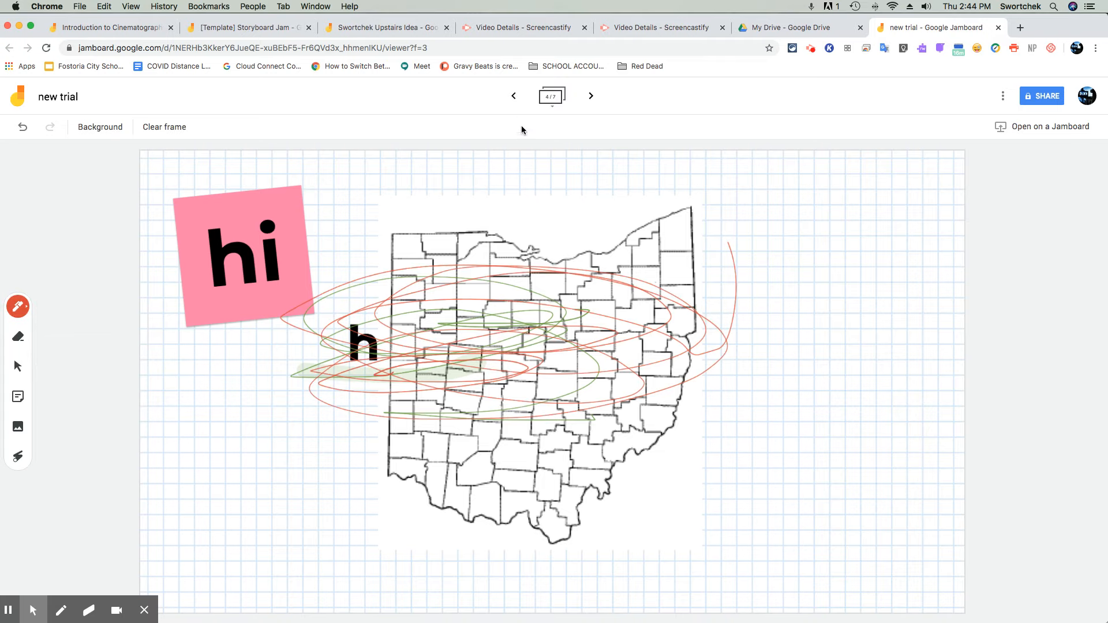
- Page back to the second frame, return to the fourth and clear everything from it
click(514, 96)
click(514, 95)
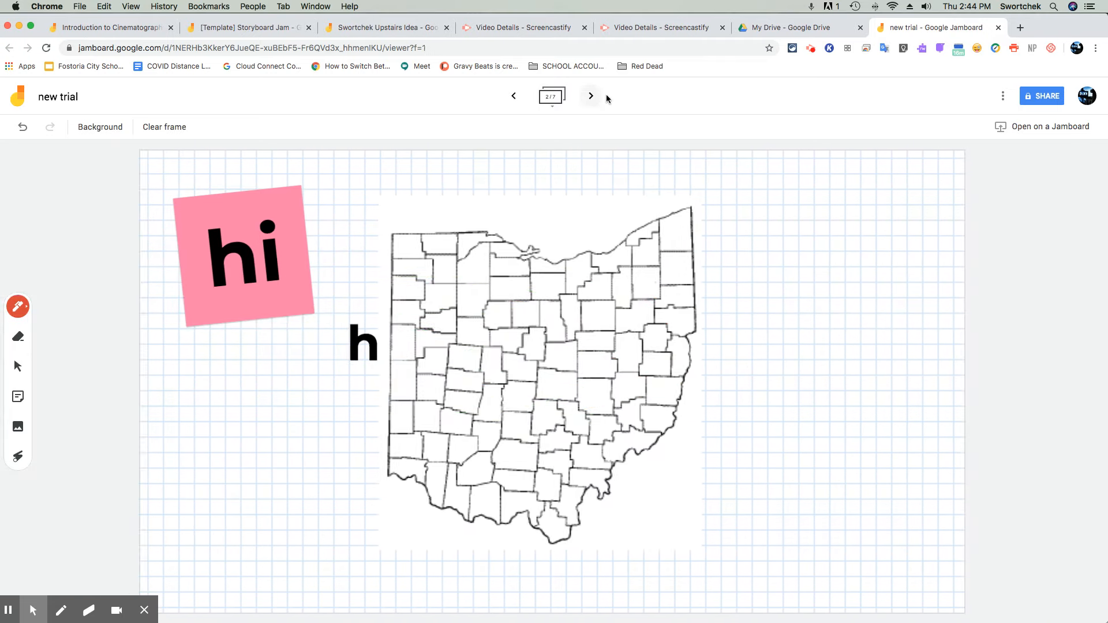
click(592, 97)
click(593, 97)
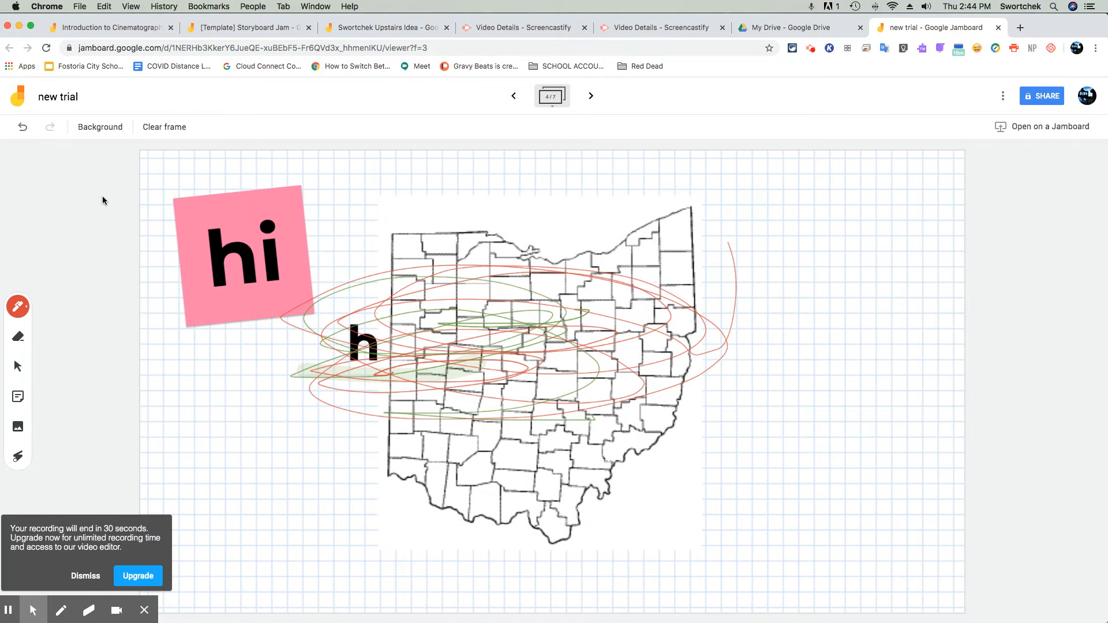
click(162, 131)
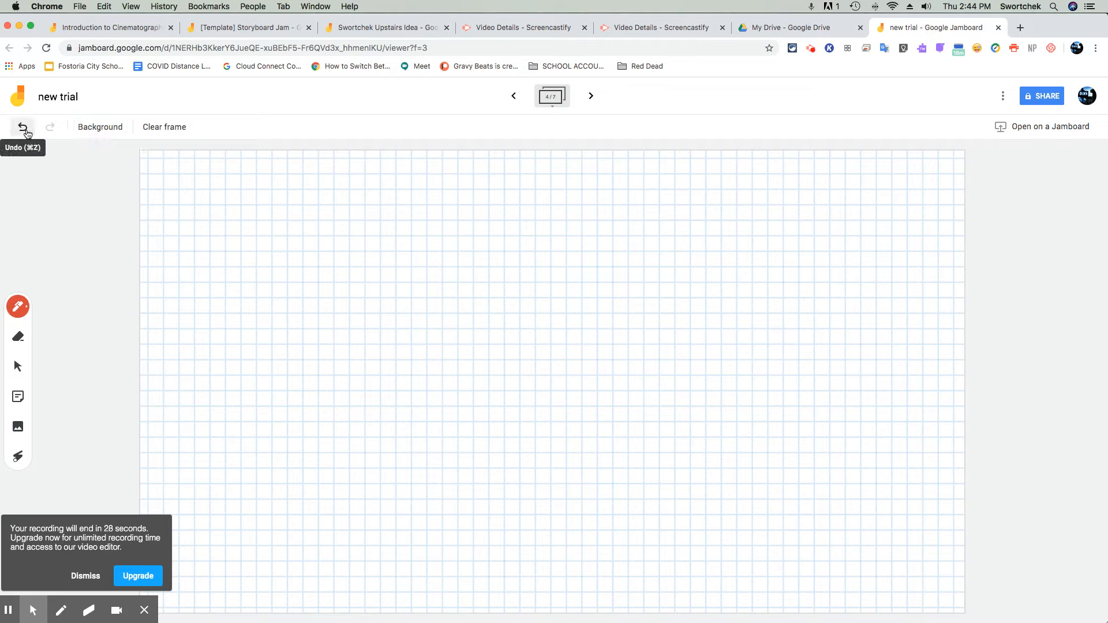